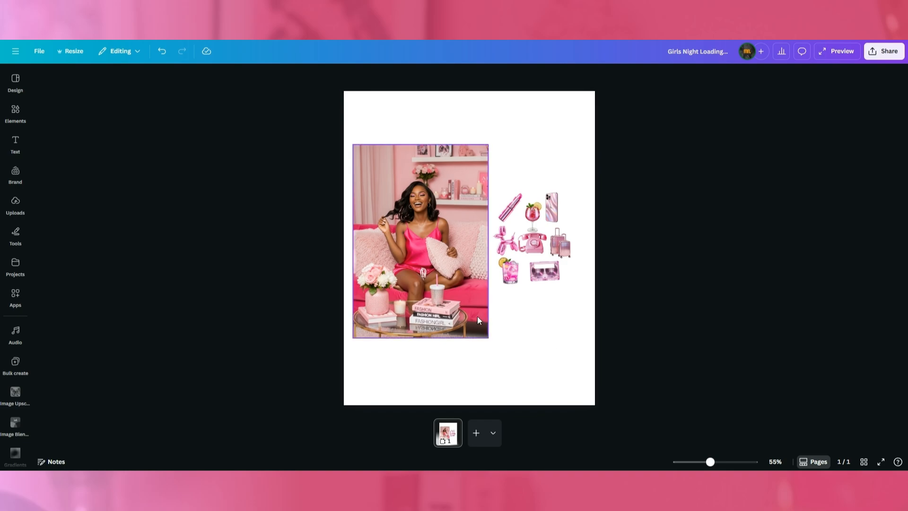
{"action": "left_click_drag", "start_coordinate": [647, 312], "coordinate": [492, 187]}
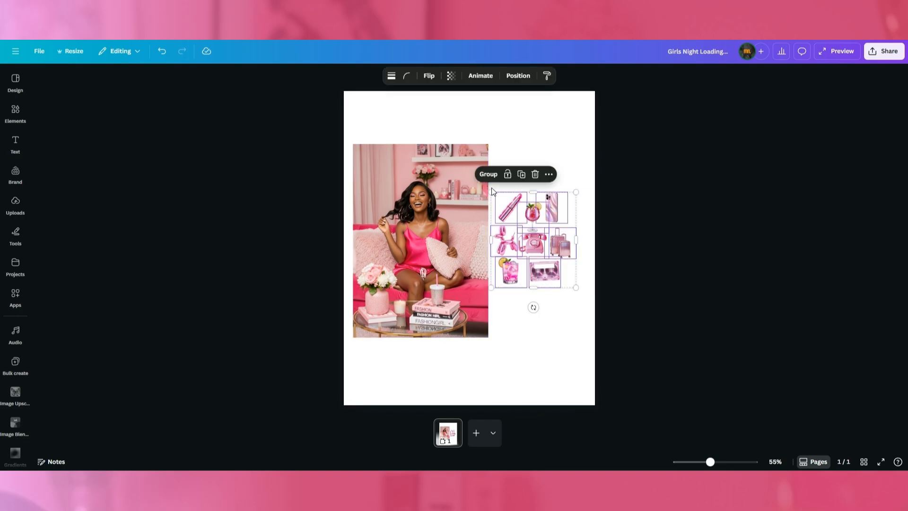
{"action": "left_click", "coordinate": [520, 383]}
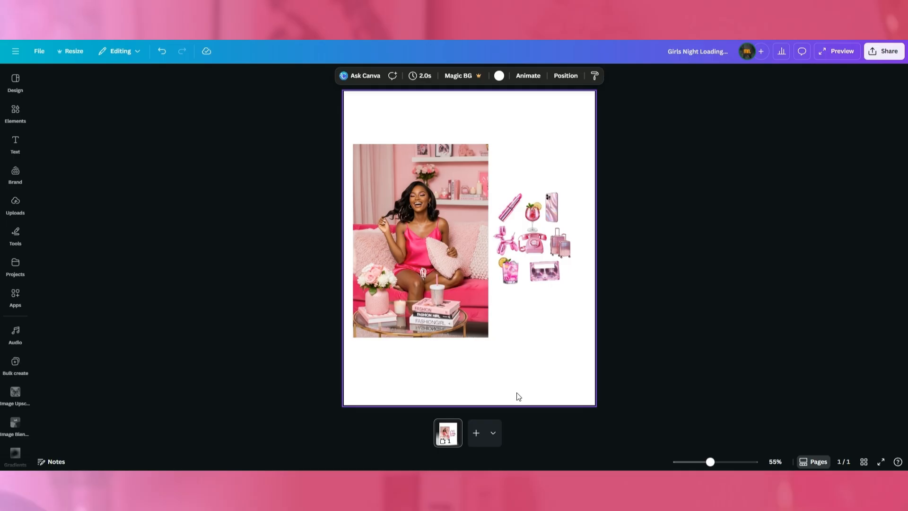
Add a blank second page and copy the photo of the woman on the sofa onto it.
{"action": "left_click", "coordinate": [475, 432]}
{"action": "left_click", "coordinate": [430, 432]}
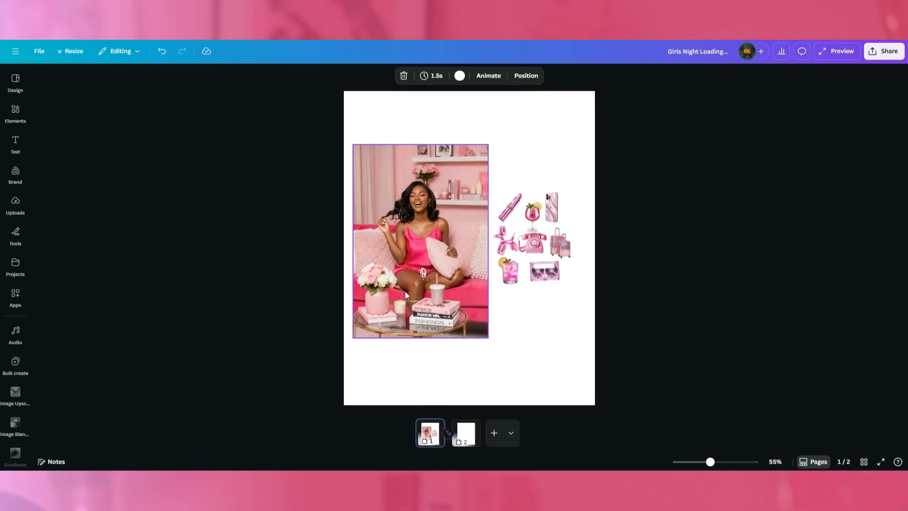
{"action": "left_click", "coordinate": [407, 263]}
{"action": "left_click", "coordinate": [465, 433]}
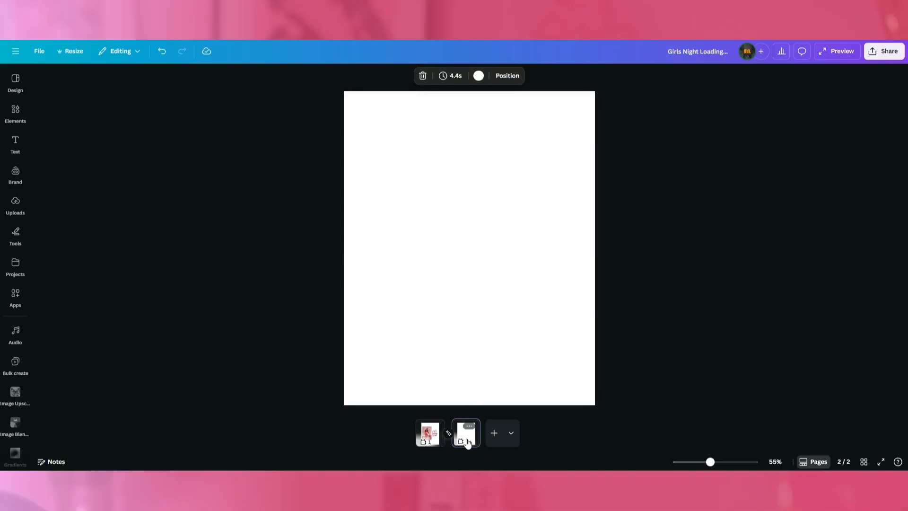
{"action": "key", "text": "ctrl+v"}
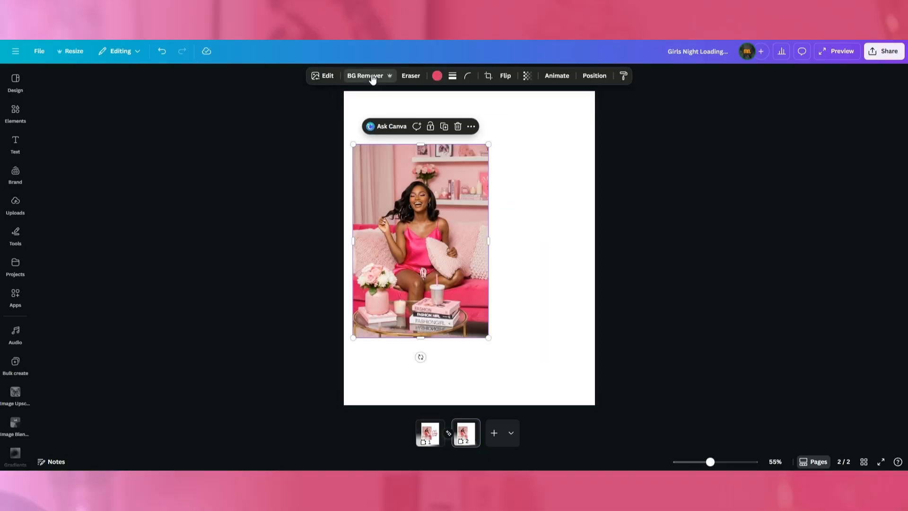
Remove the photo's background and fill the page background with the bright pink-red from the photo colors.
{"action": "left_click", "coordinate": [371, 79]}
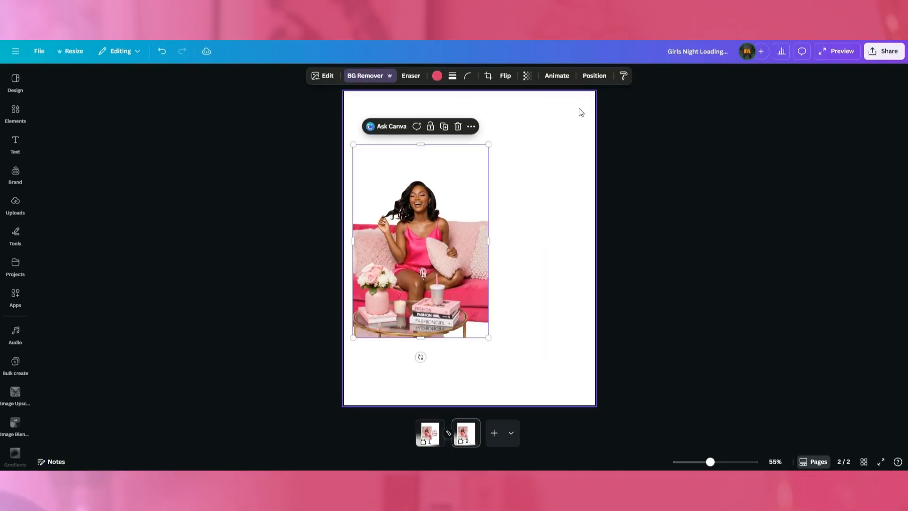
{"action": "left_click", "coordinate": [553, 107]}
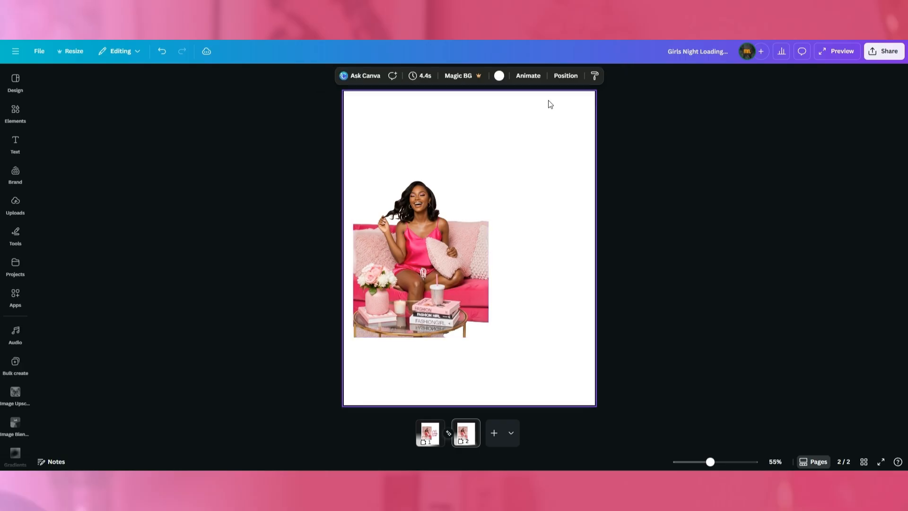
{"action": "left_click", "coordinate": [499, 76]}
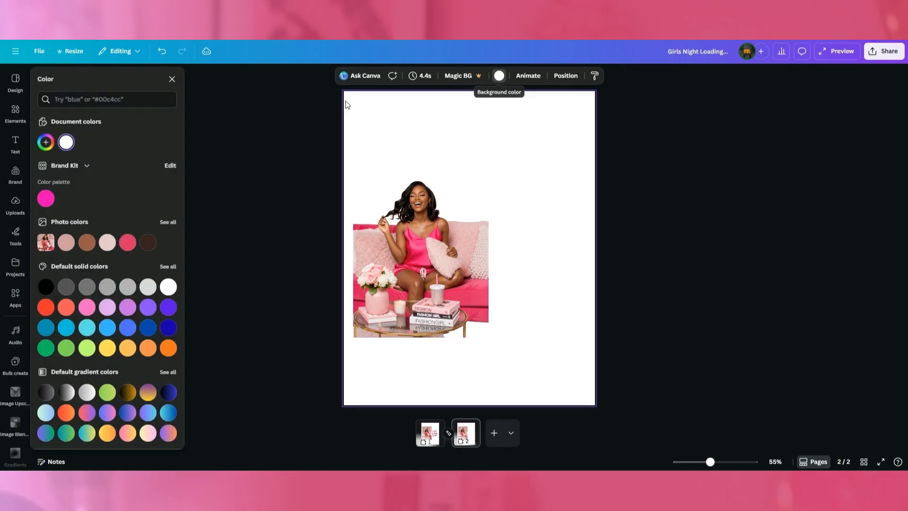
{"action": "left_click", "coordinate": [128, 243]}
Enlarge the cutout to the full page width and shift it down so the table runs off the lower page edge.
{"action": "left_click_drag", "start_coordinate": [465, 314], "coordinate": [445, 374]}
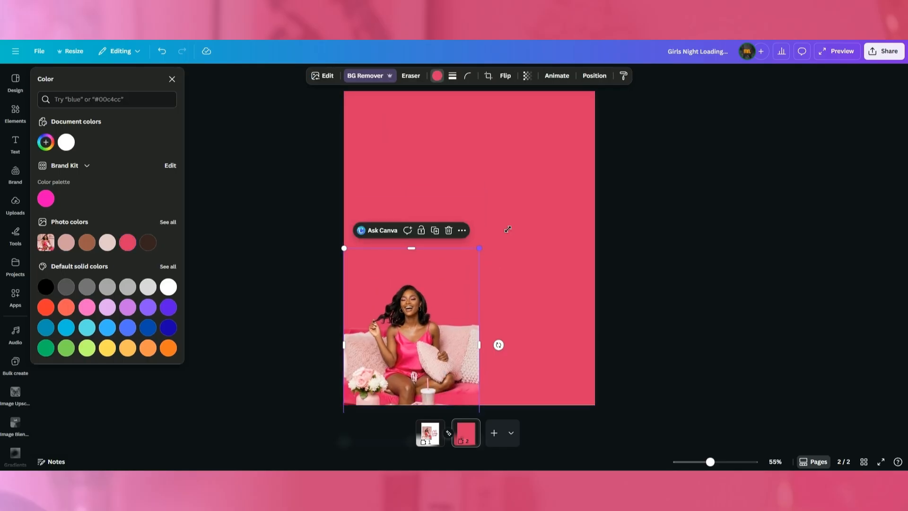
{"action": "left_click_drag", "start_coordinate": [479, 249], "coordinate": [685, 143]}
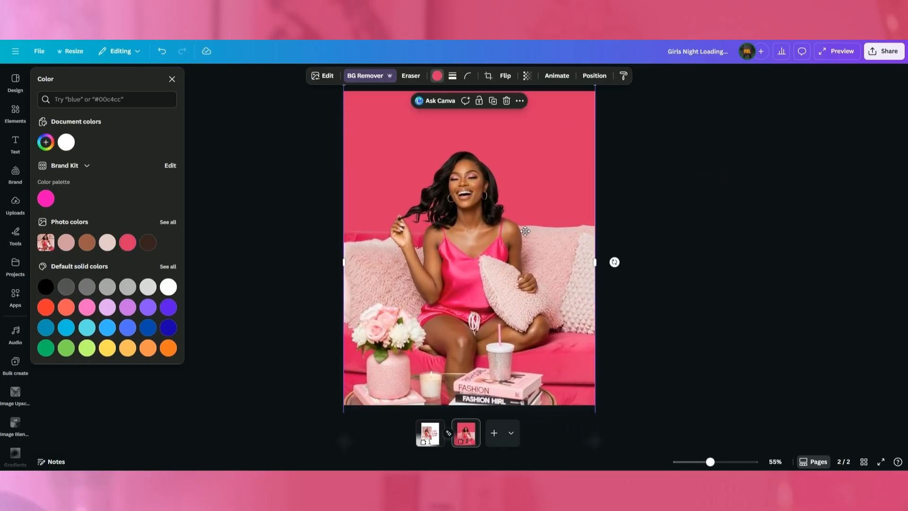
{"action": "left_click_drag", "start_coordinate": [525, 226], "coordinate": [525, 240]}
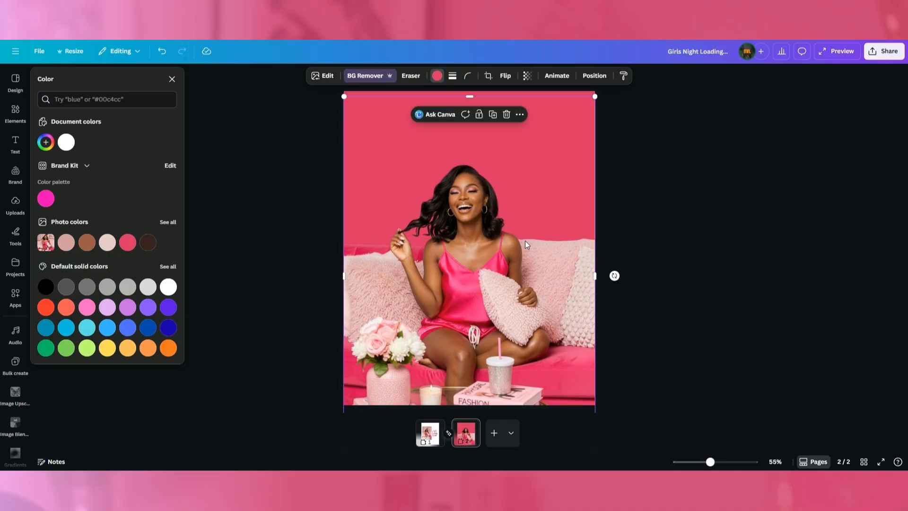
Duplicate the cutout and align the copy exactly over the original.
{"action": "left_click", "coordinate": [495, 116]}
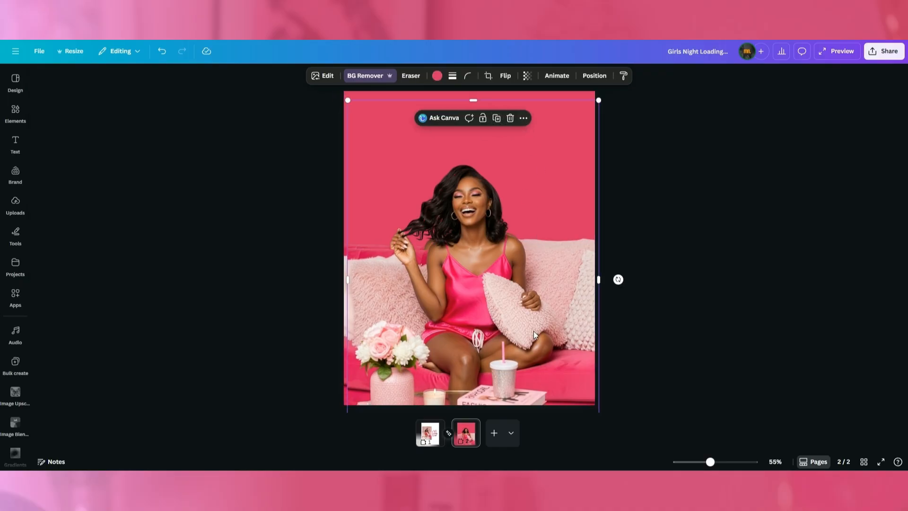
{"action": "left_click_drag", "start_coordinate": [533, 331], "coordinate": [530, 328]}
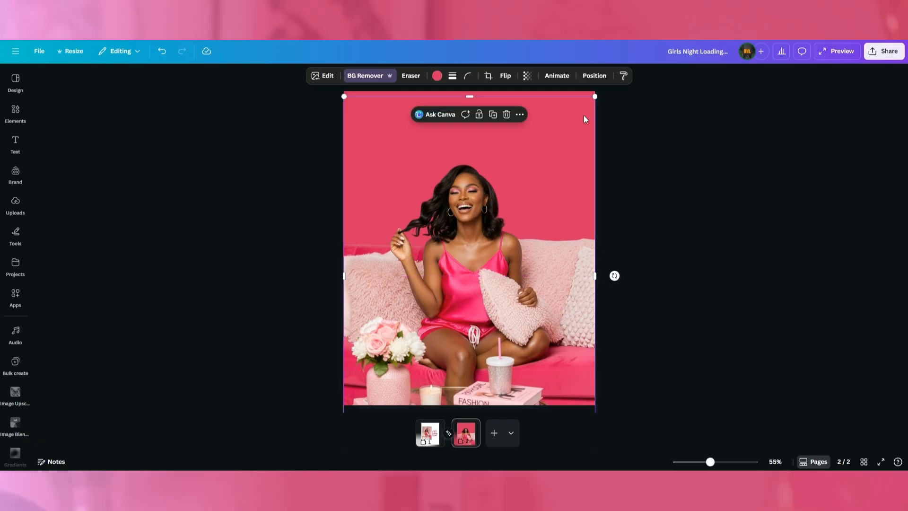
Show the layers and crop the upper copy from below so only the top of the woman's head remains.
{"action": "left_click", "coordinate": [594, 76]}
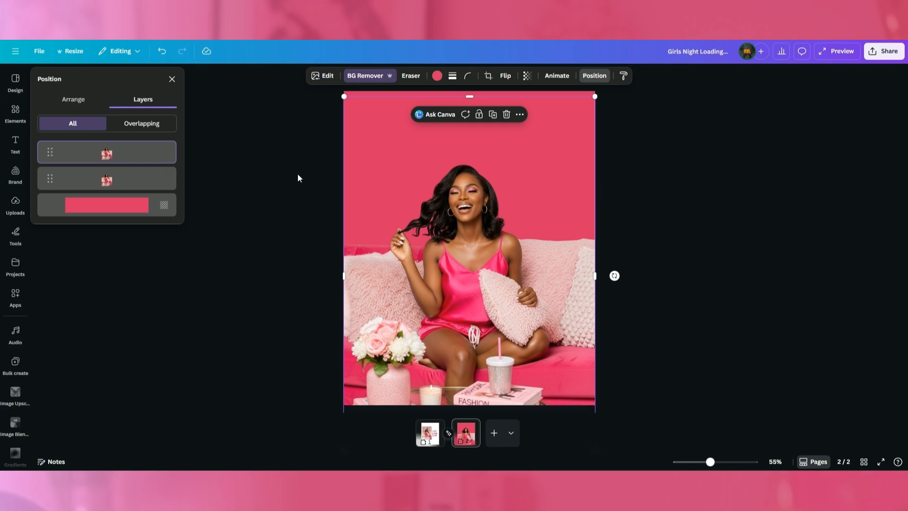
{"action": "left_click_drag", "start_coordinate": [710, 462], "coordinate": [700, 462]}
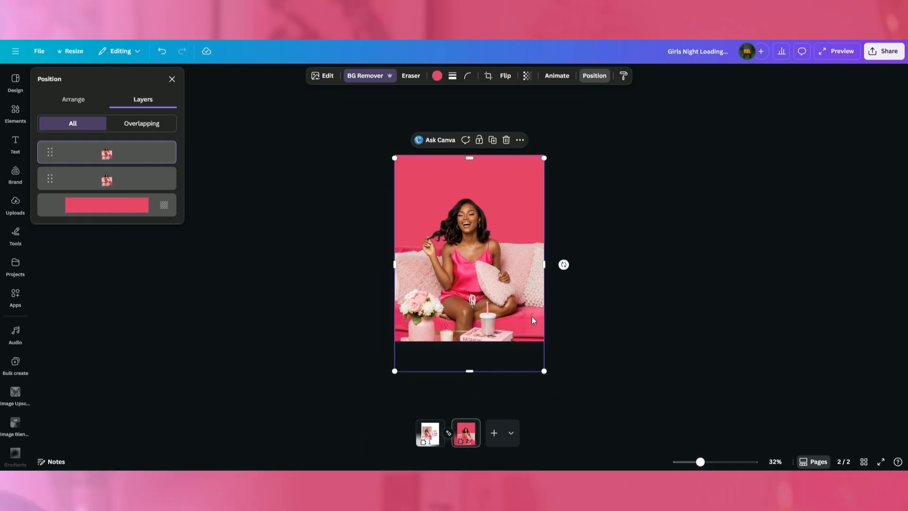
{"action": "left_click_drag", "start_coordinate": [513, 370], "coordinate": [514, 217]}
Crop the lower copy from above so it meets the head piece at the eyes without a gap.
{"action": "left_click", "coordinate": [105, 183]}
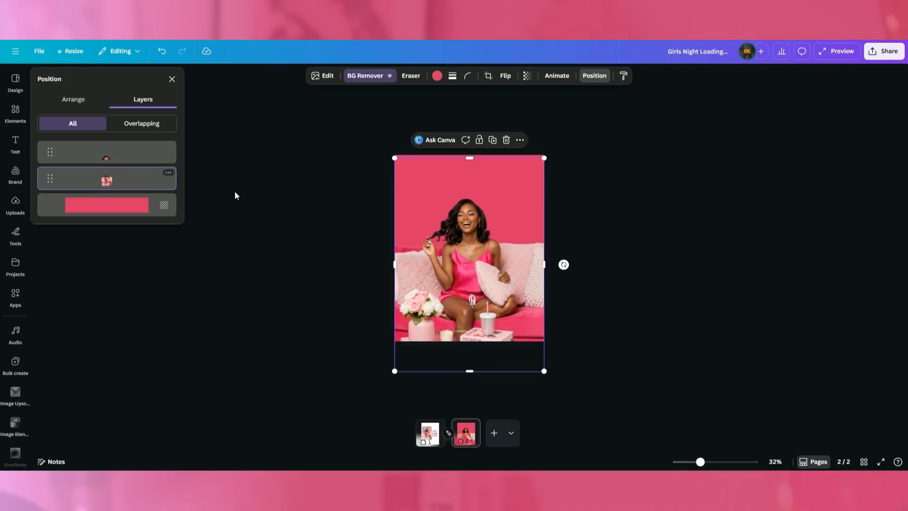
{"action": "left_click_drag", "start_coordinate": [495, 157], "coordinate": [494, 213]}
{"action": "left_click_drag", "start_coordinate": [700, 460], "coordinate": [718, 462]}
{"action": "mouse_move", "coordinate": [546, 161]}
{"action": "left_mouse_down"}
{"action": "mouse_move", "coordinate": [545, 174]}
{"action": "mouse_move", "coordinate": [545, 163]}
{"action": "left_mouse_up"}
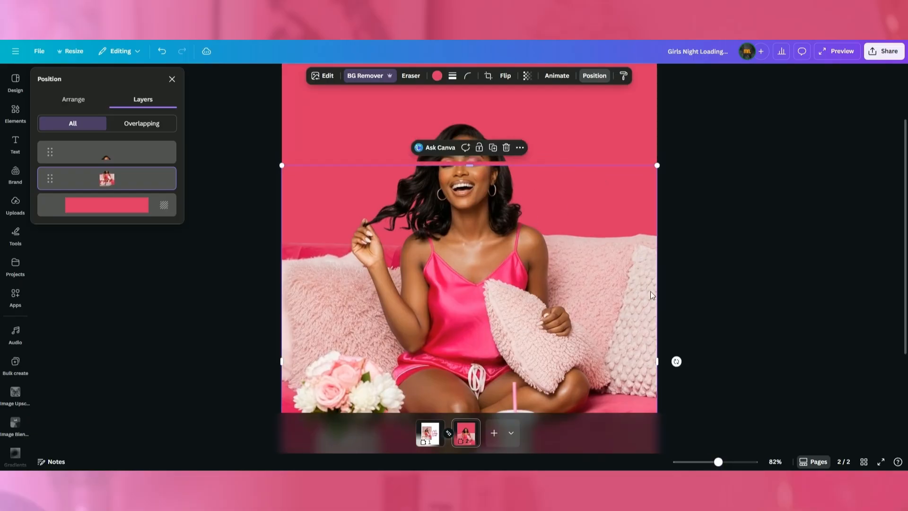
{"action": "left_click_drag", "start_coordinate": [718, 461], "coordinate": [726, 462]}
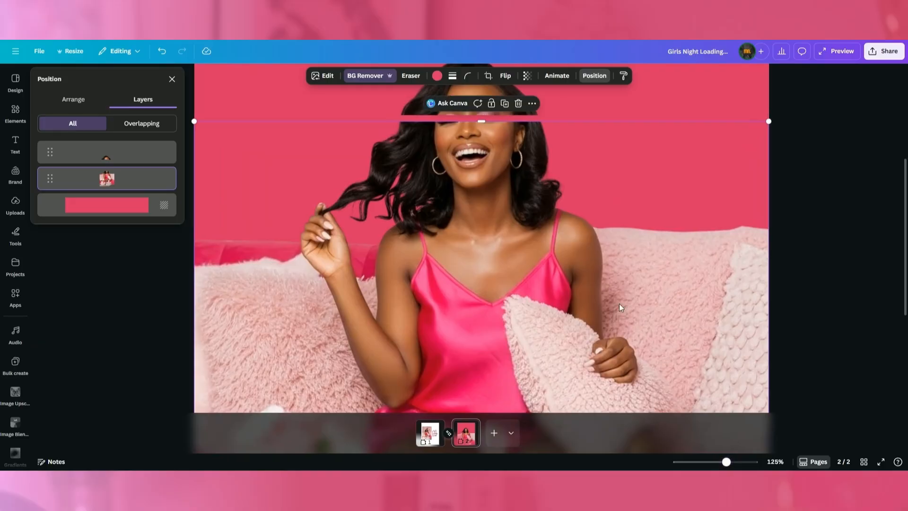
{"action": "scroll", "coordinate": [564, 259], "scroll_direction": "up", "scroll_amount": 2}
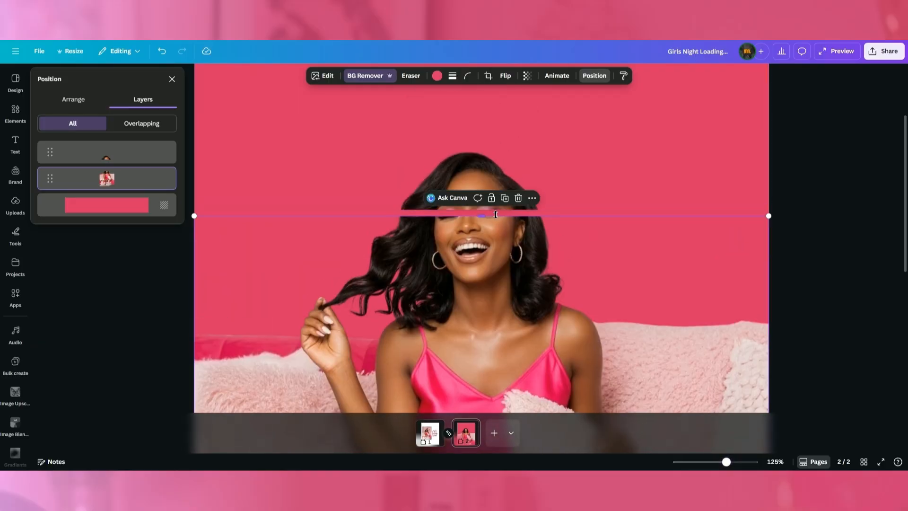
{"action": "left_click_drag", "start_coordinate": [495, 214], "coordinate": [496, 206]}
{"action": "left_click", "coordinate": [850, 219]}
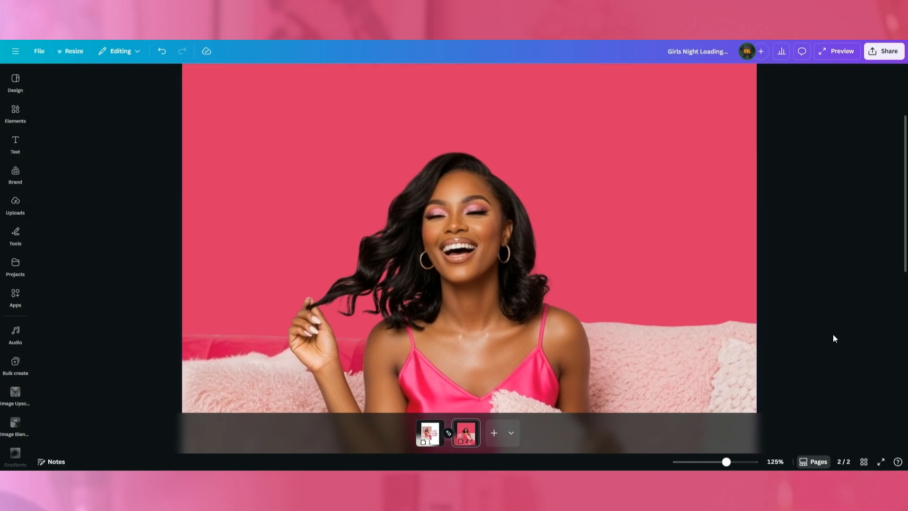
Copy all the small pink graphics from the first page onto the cutout page, deleting the first page.
{"action": "left_click_drag", "start_coordinate": [726, 462], "coordinate": [709, 462]}
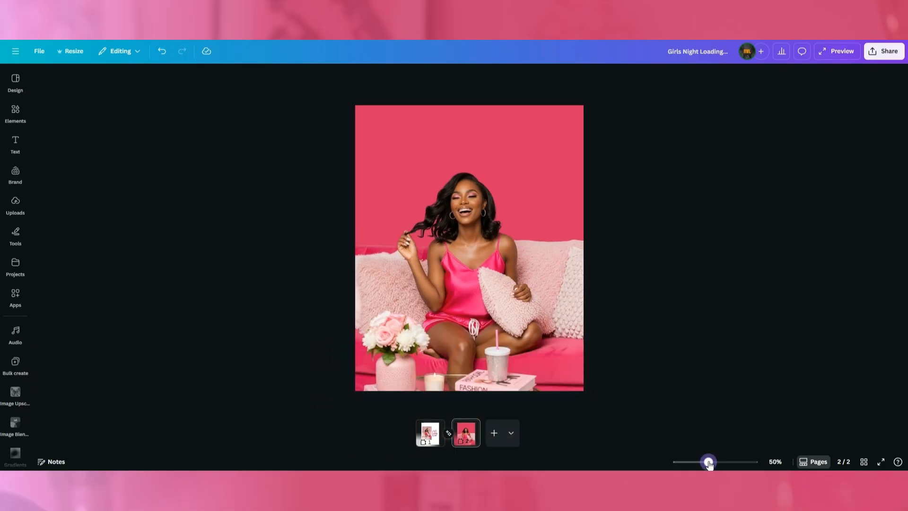
{"action": "left_click", "coordinate": [429, 439]}
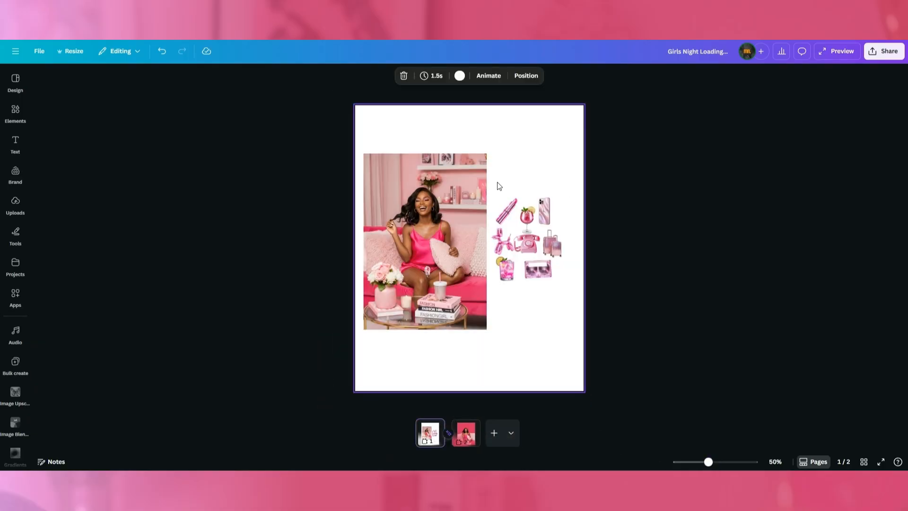
{"action": "left_click_drag", "start_coordinate": [498, 185], "coordinate": [569, 296]}
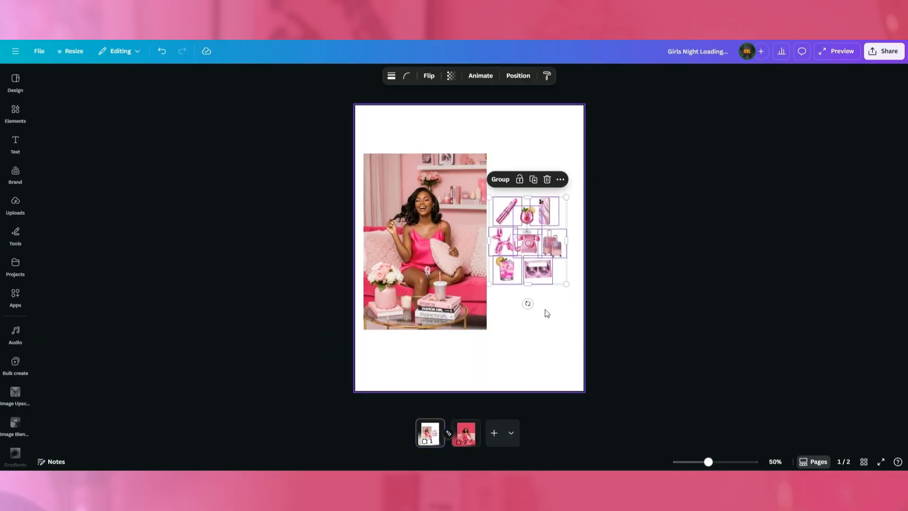
{"action": "left_click", "coordinate": [478, 404]}
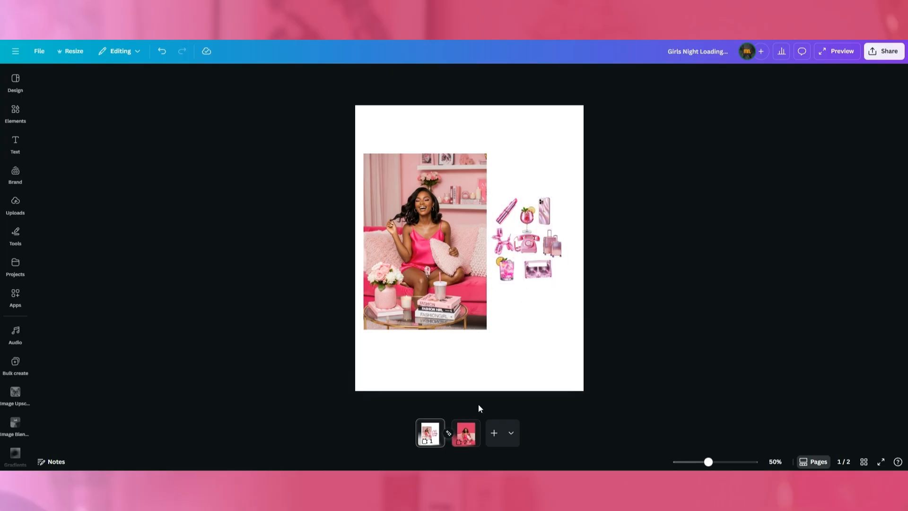
{"action": "left_click", "coordinate": [431, 434]}
{"action": "key", "text": "Delete"}
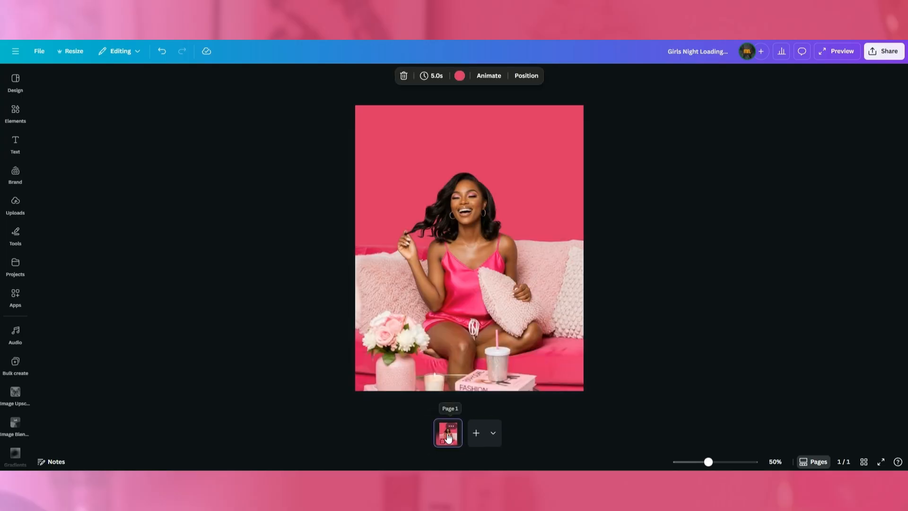
{"action": "key", "text": "ctrl+v"}
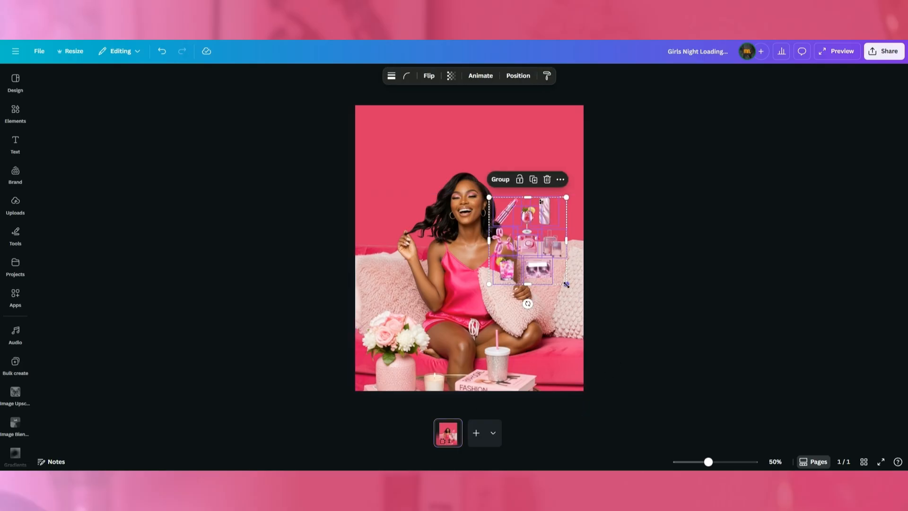
Shrink the pink graphics to fit over the woman's face and move their layers beneath both photo pieces.
{"action": "left_click_drag", "start_coordinate": [566, 283], "coordinate": [469, 212]}
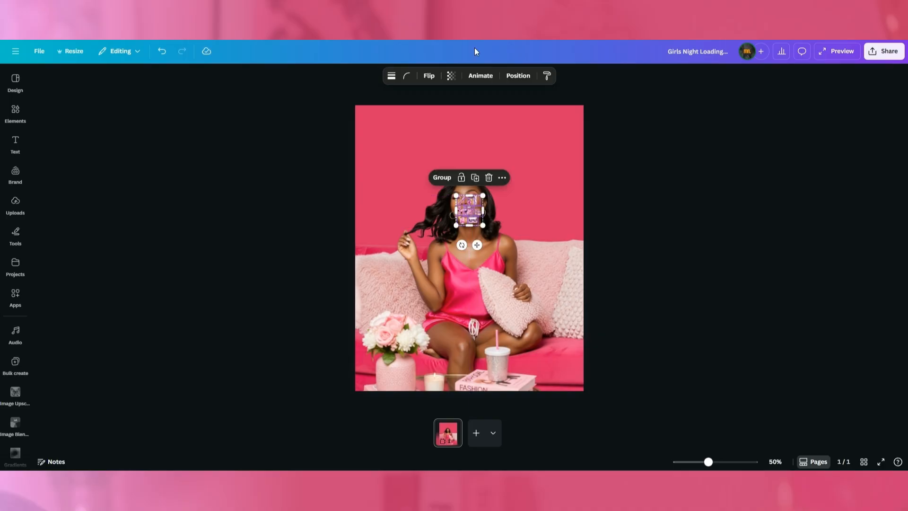
{"action": "left_click", "coordinate": [518, 76]}
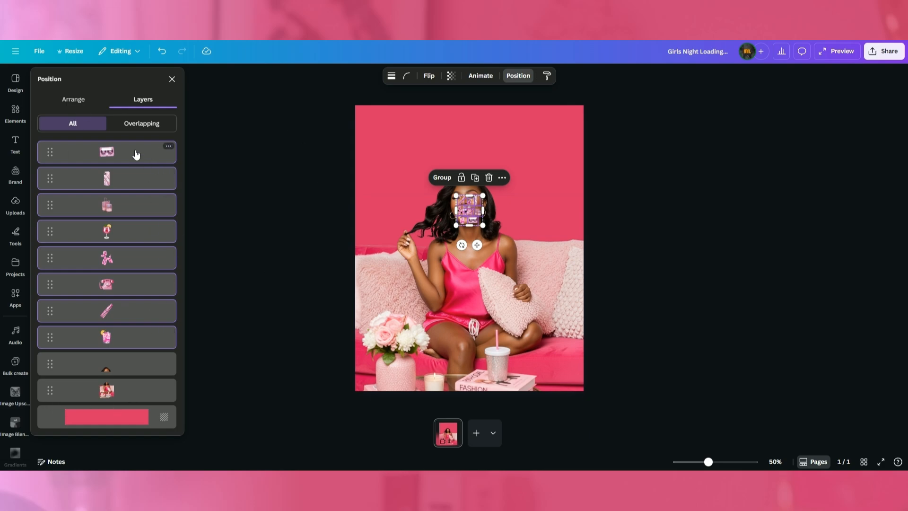
{"action": "left_click_drag", "start_coordinate": [135, 154], "coordinate": [134, 403]}
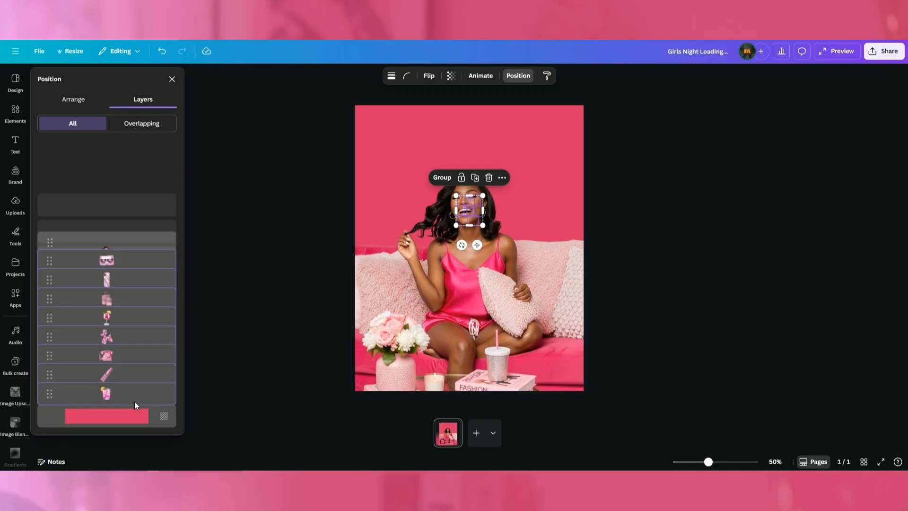
{"action": "left_click", "coordinate": [723, 293]}
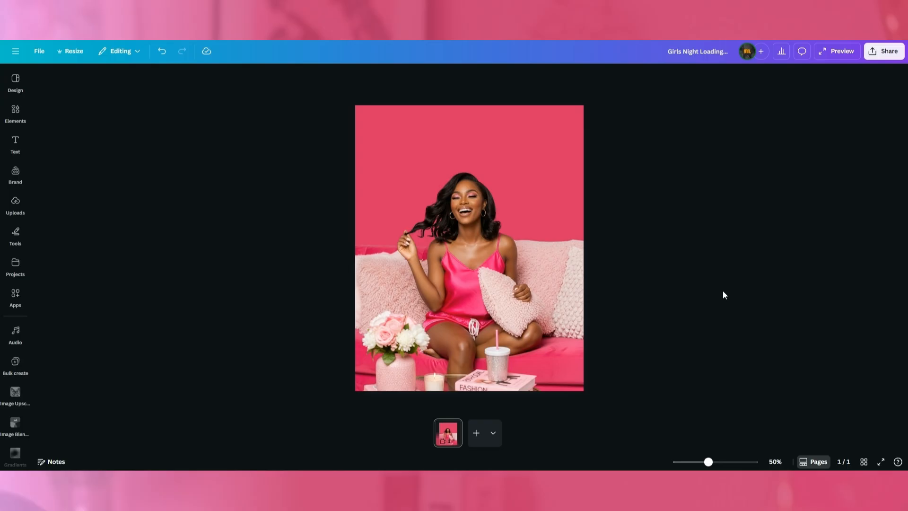
Duplicate the page and raise the top-of-head piece slightly on the new page.
{"action": "left_click", "coordinate": [450, 426]}
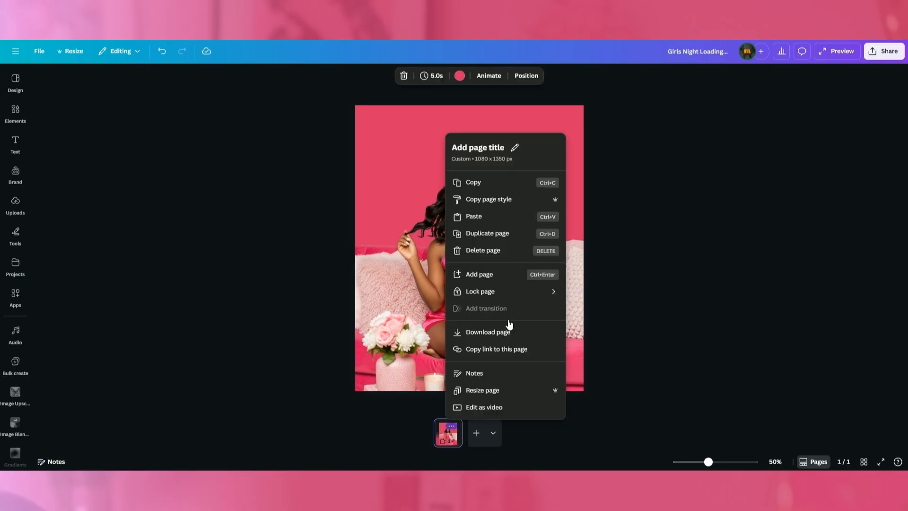
{"action": "left_click", "coordinate": [513, 234]}
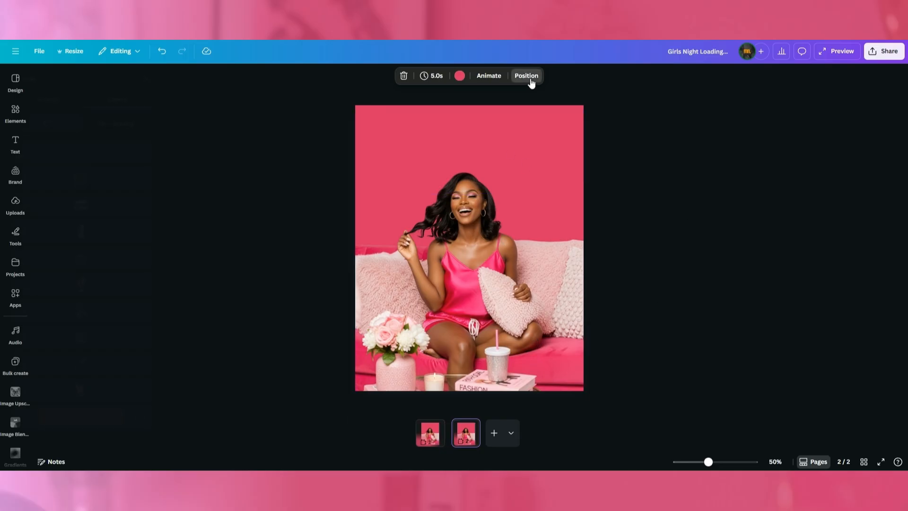
{"action": "left_click", "coordinate": [529, 79]}
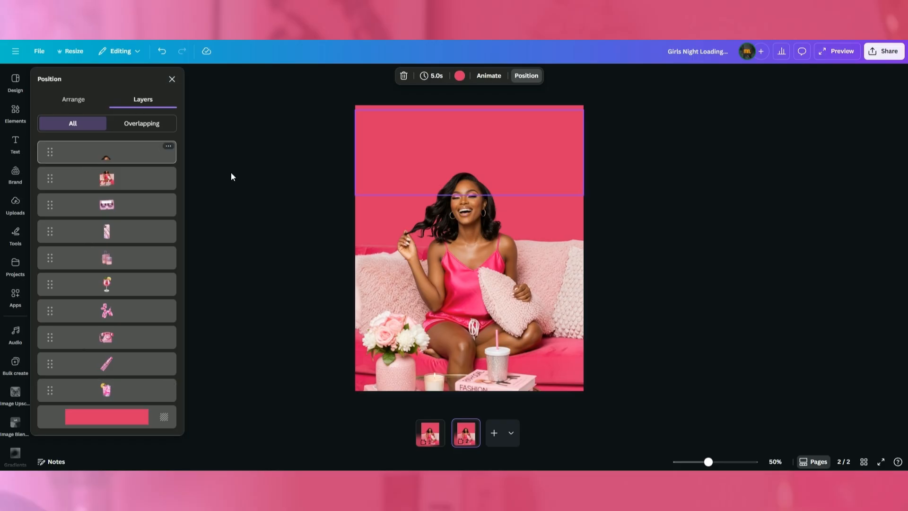
{"action": "left_click", "coordinate": [130, 152]}
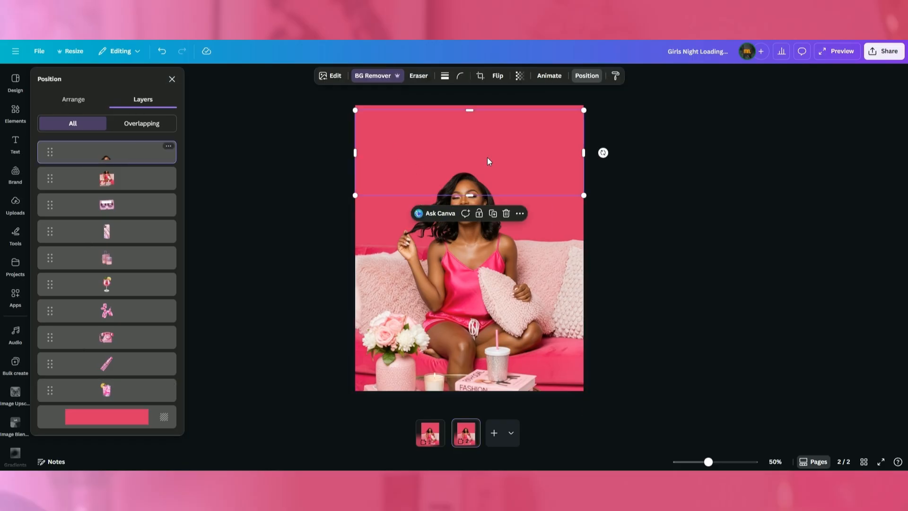
{"action": "left_click_drag", "start_coordinate": [543, 179], "coordinate": [544, 157]}
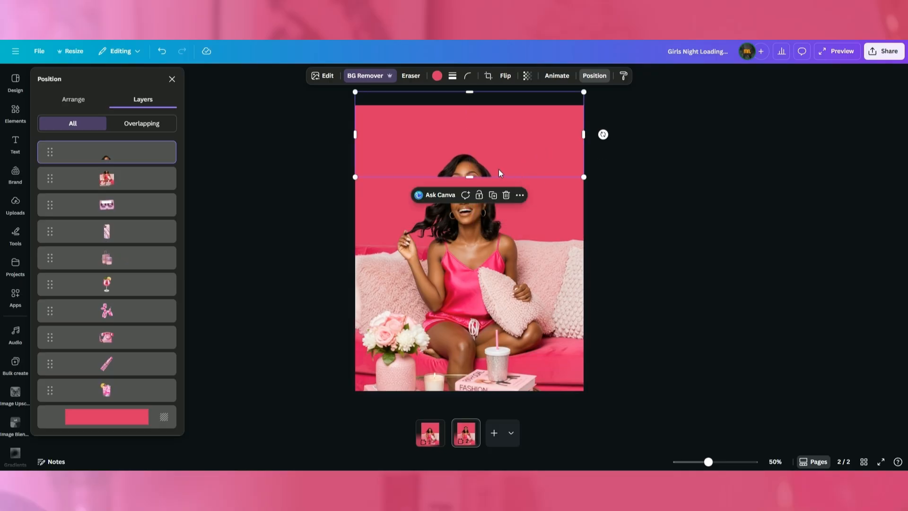
Bring all the small pink graphics on the second page to the front.
{"action": "left_click", "coordinate": [132, 210]}
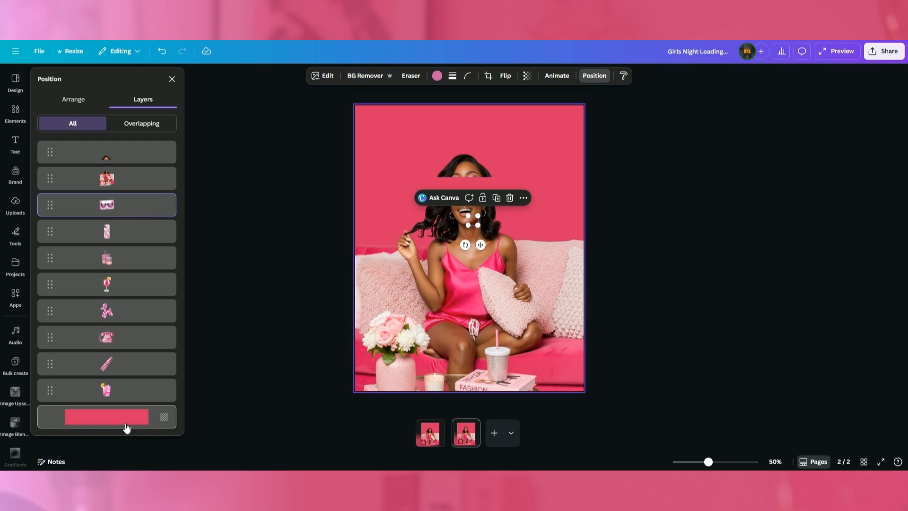
{"action": "left_click", "coordinate": [132, 397], "text": "shift"}
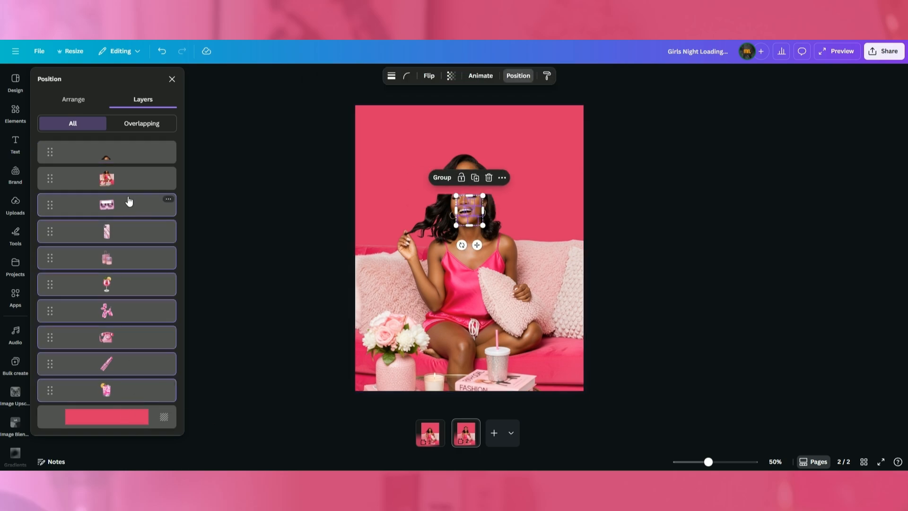
{"action": "left_click", "coordinate": [133, 207]}
{"action": "left_click", "coordinate": [140, 397], "text": "shift"}
{"action": "left_click", "coordinate": [71, 106]}
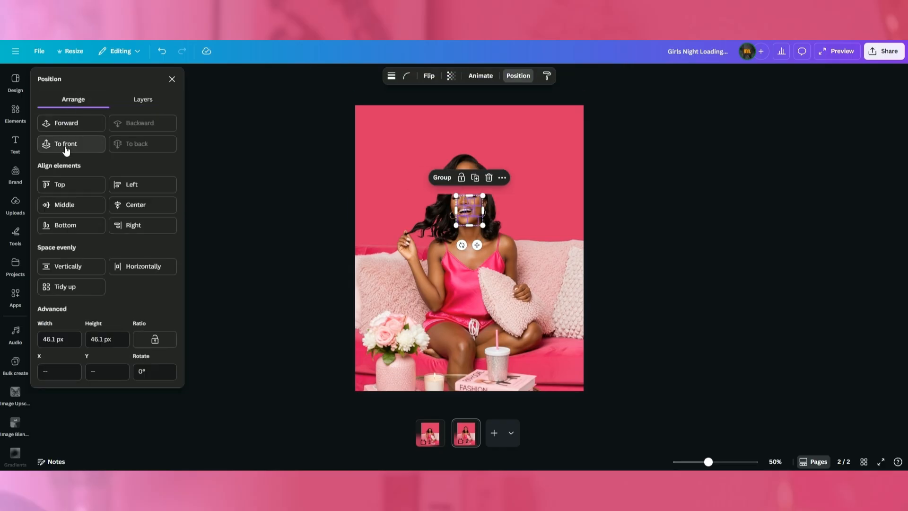
{"action": "left_click", "coordinate": [65, 145]}
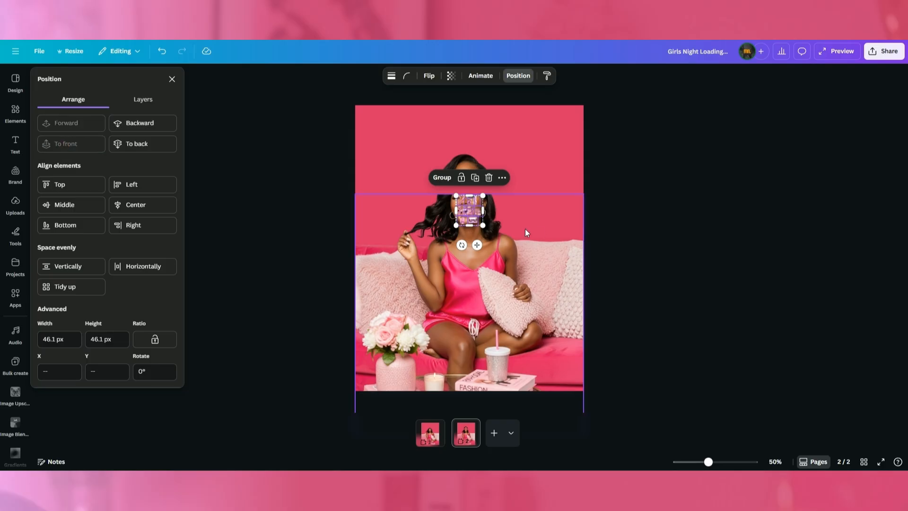
Enlarge the pink graphics to spread over the face and head gap, placing their layers above the top-of-head piece.
{"action": "left_click", "coordinate": [147, 107]}
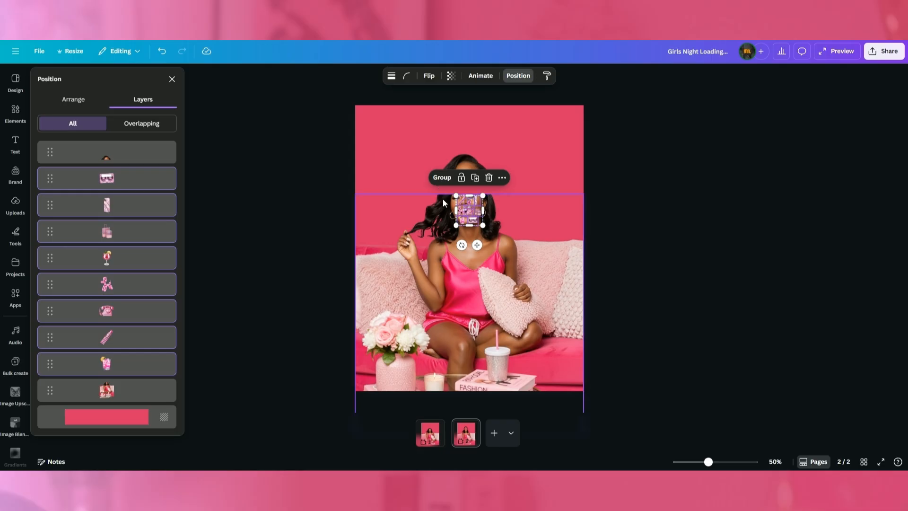
{"action": "left_click_drag", "start_coordinate": [483, 225], "coordinate": [500, 245]}
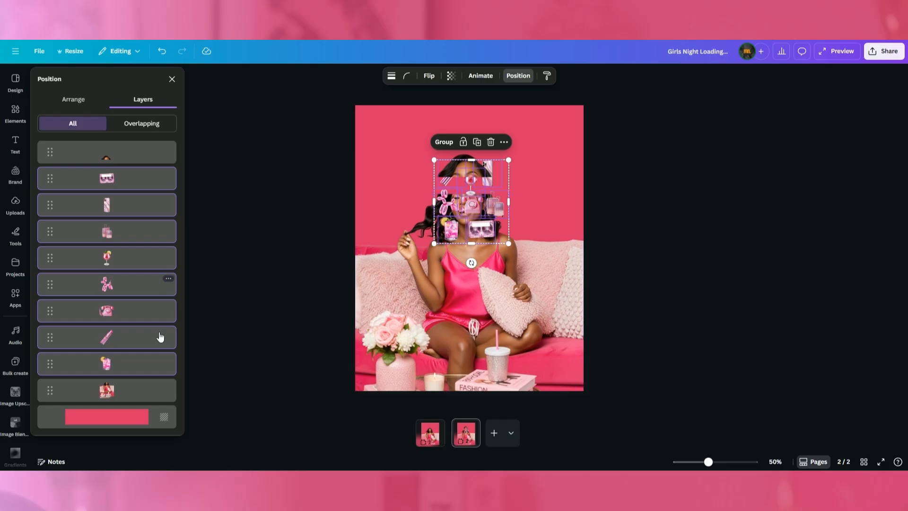
{"action": "left_click_drag", "start_coordinate": [158, 344], "coordinate": [170, 152]}
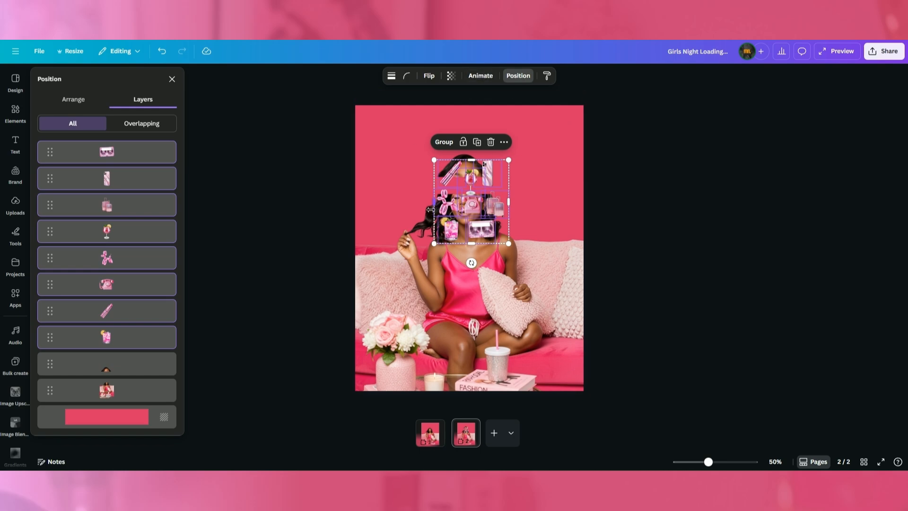
Apply the Wiggle add-on animation to all the pink graphics and lower its intensity.
{"action": "left_click", "coordinate": [483, 79]}
{"action": "scroll", "coordinate": [101, 354], "scroll_direction": "down", "scroll_amount": 10}
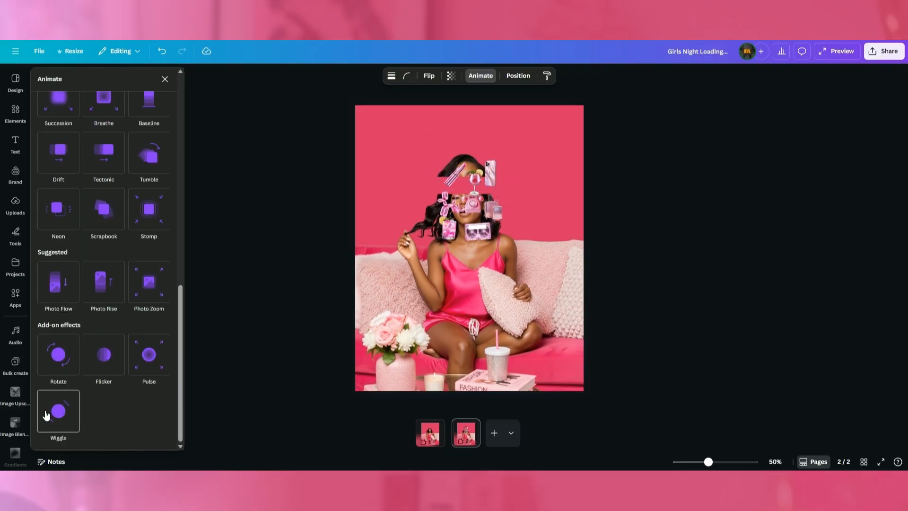
{"action": "left_click", "coordinate": [52, 410]}
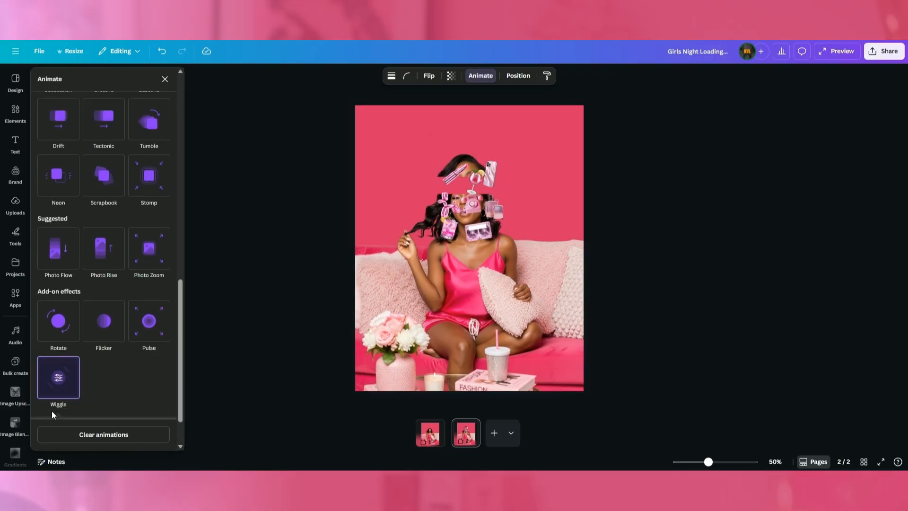
{"action": "left_click", "coordinate": [59, 381]}
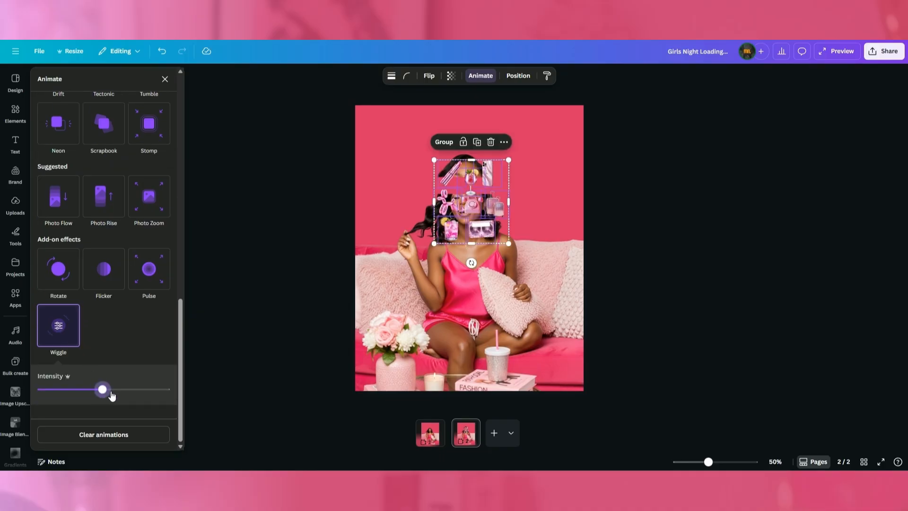
{"action": "left_click_drag", "start_coordinate": [101, 396], "coordinate": [74, 396]}
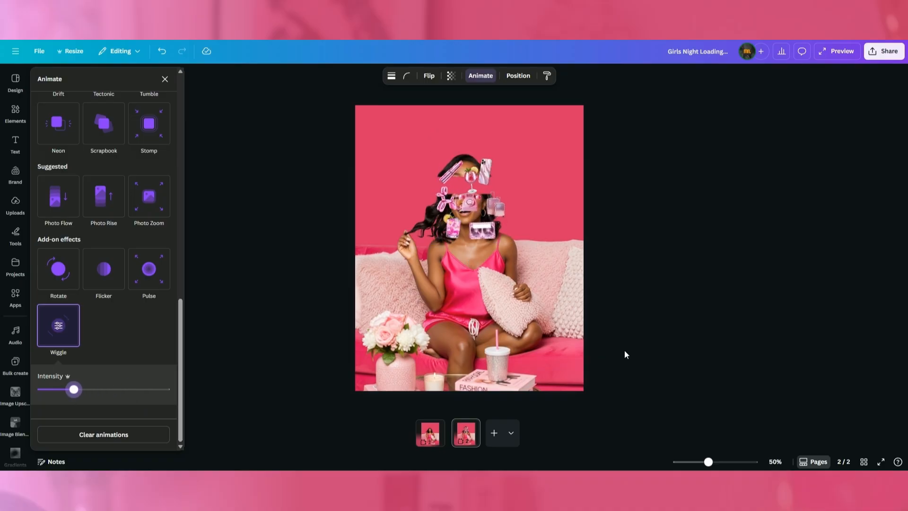
{"action": "key", "text": "Escape"}
{"action": "left_click", "coordinate": [652, 258]}
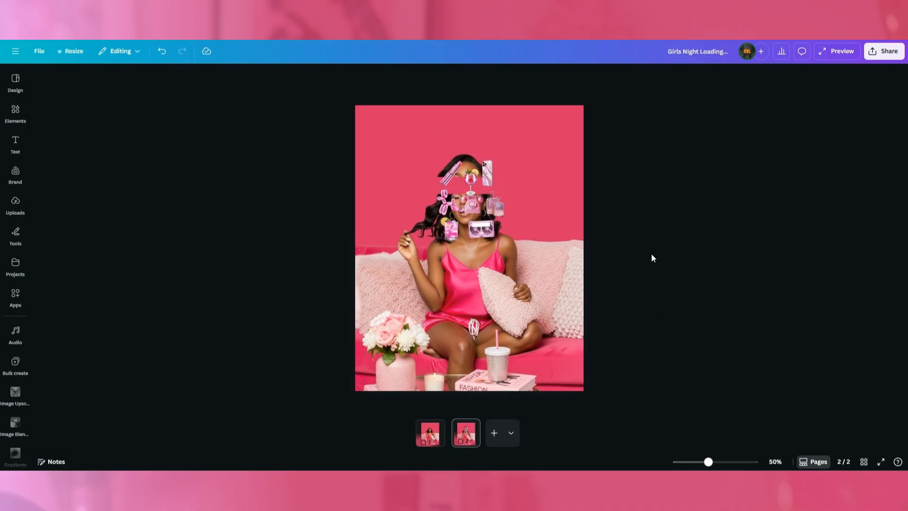
Tilt the phone and move it, the cocktail glass, the lipstick and the telephone into the gap in the woman's head.
{"action": "left_click_drag", "start_coordinate": [719, 462], "coordinate": [724, 463]}
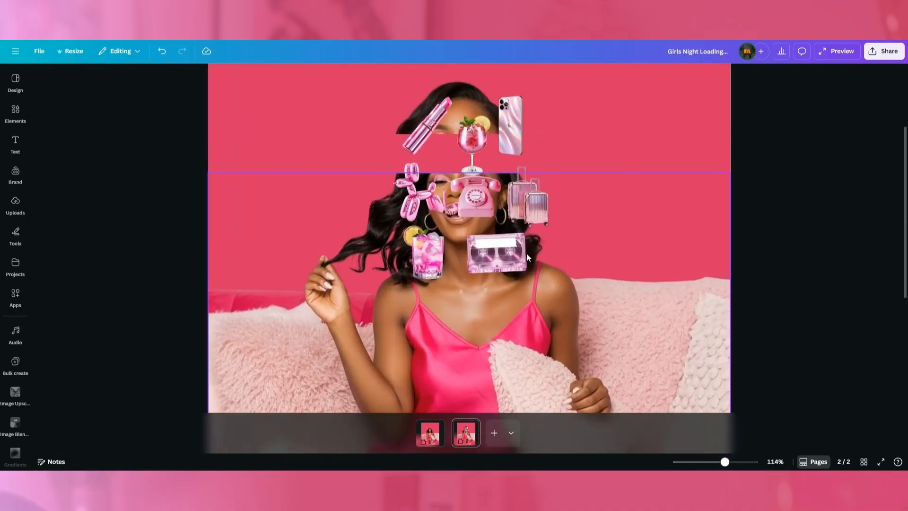
{"action": "left_click", "coordinate": [514, 129]}
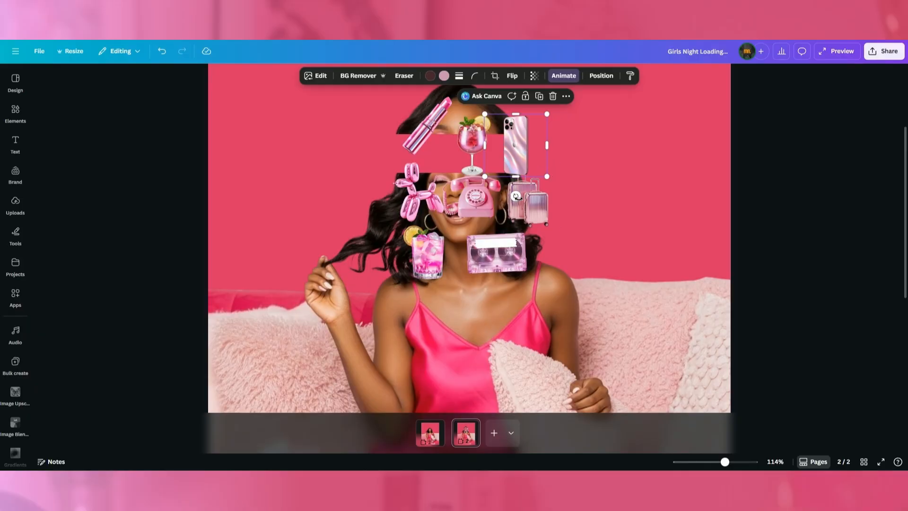
{"action": "left_click_drag", "start_coordinate": [516, 196], "coordinate": [502, 194]}
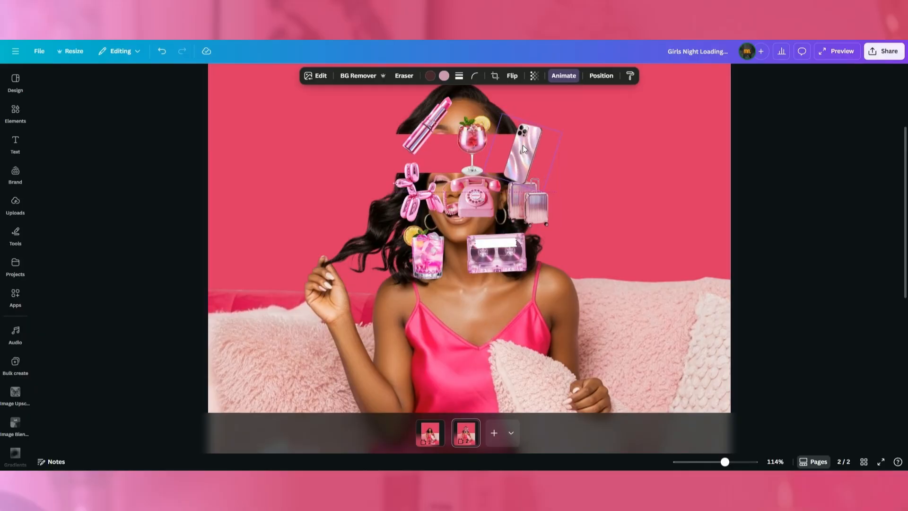
{"action": "left_click_drag", "start_coordinate": [474, 135], "coordinate": [500, 144]}
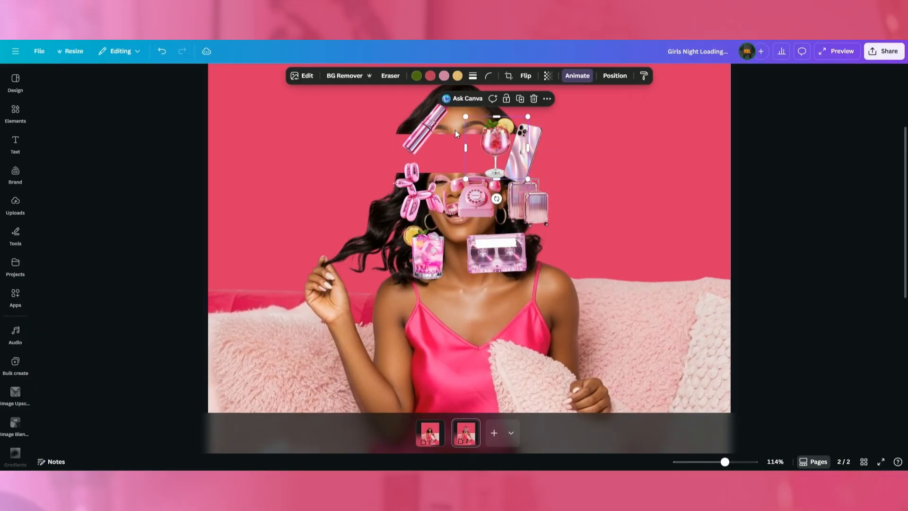
{"action": "left_click_drag", "start_coordinate": [426, 129], "coordinate": [466, 149]}
{"action": "left_click_drag", "start_coordinate": [476, 202], "coordinate": [461, 168]}
Move the balloon dog, the iced drink and the cassette up into the head gap, tilting the iced drink outward.
{"action": "left_click", "coordinate": [413, 186]}
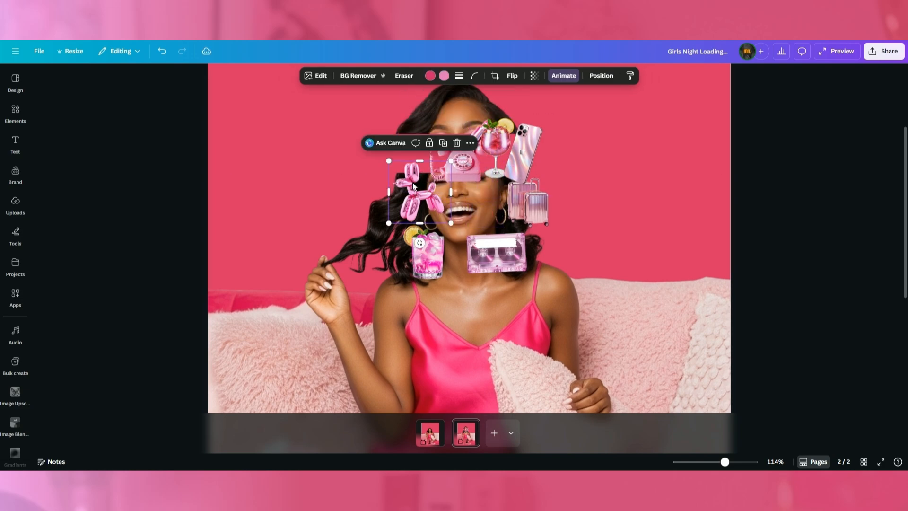
{"action": "left_click_drag", "start_coordinate": [412, 186], "coordinate": [410, 138]}
{"action": "left_click_drag", "start_coordinate": [433, 239], "coordinate": [403, 155]}
{"action": "left_click_drag", "start_coordinate": [402, 204], "coordinate": [444, 228]}
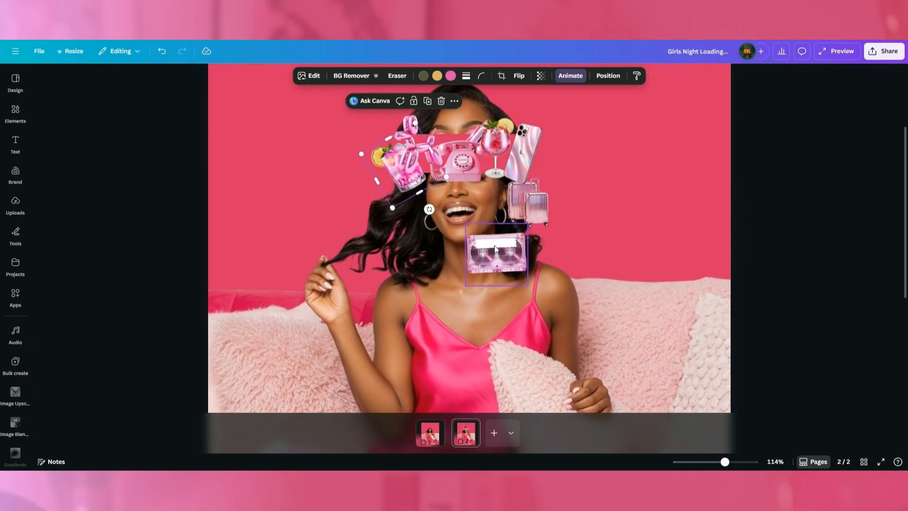
{"action": "left_click_drag", "start_coordinate": [495, 249], "coordinate": [441, 133]}
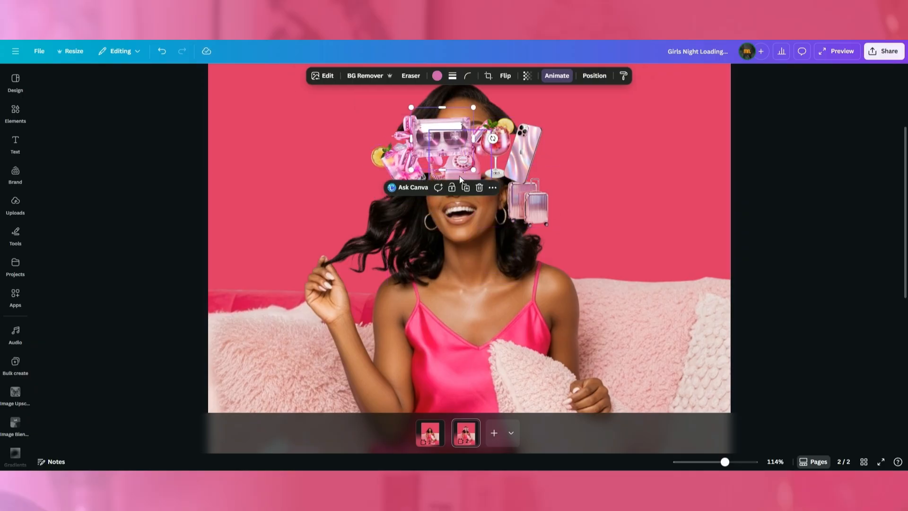
Move the telephone's layer above all others, tilt it slightly and place it beside the cocktail glass.
{"action": "left_click_drag", "start_coordinate": [459, 179], "coordinate": [462, 188]}
{"action": "left_click", "coordinate": [599, 84]}
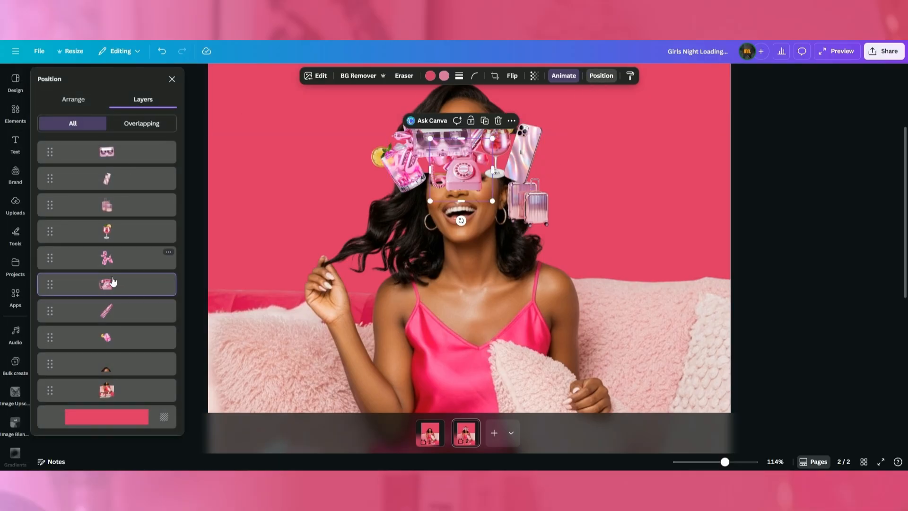
{"action": "left_click_drag", "start_coordinate": [107, 284], "coordinate": [118, 152]}
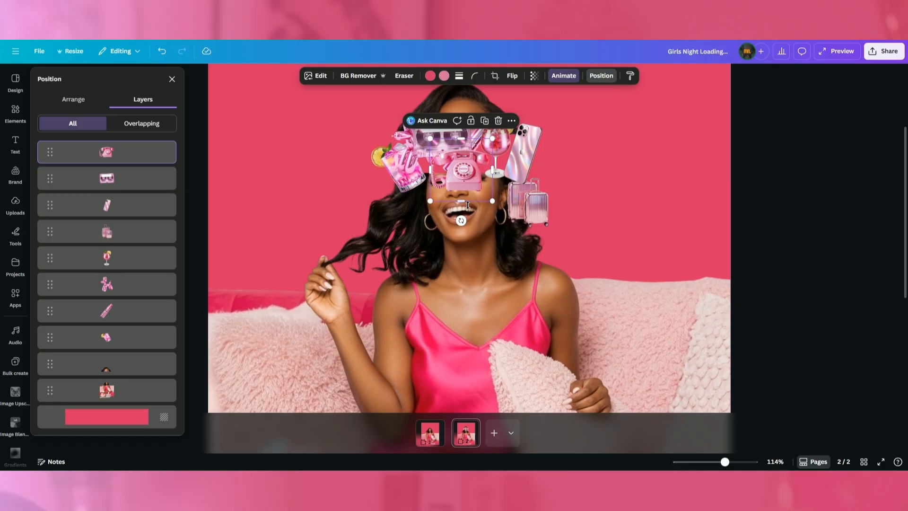
{"action": "left_click_drag", "start_coordinate": [460, 223], "coordinate": [448, 221]}
{"action": "left_click_drag", "start_coordinate": [461, 174], "coordinate": [477, 170]}
Place the suitcases beside the telephone, move their layer above all others and tilt them counterclockwise.
{"action": "left_click_drag", "start_coordinate": [522, 217], "coordinate": [429, 184]}
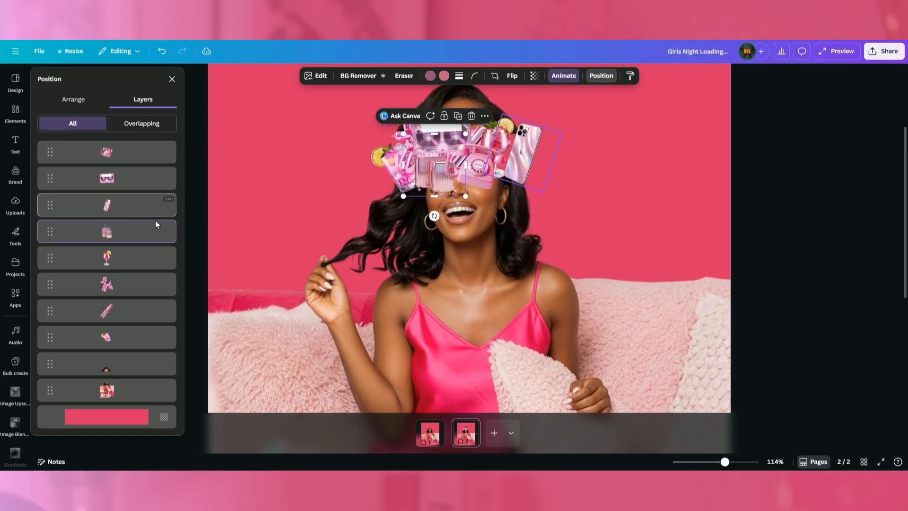
{"action": "left_click_drag", "start_coordinate": [155, 223], "coordinate": [144, 147]}
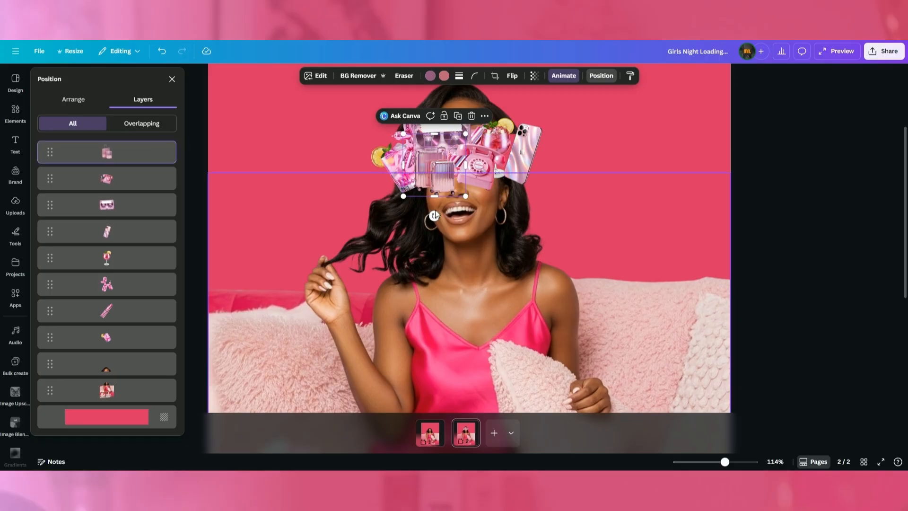
{"action": "left_click_drag", "start_coordinate": [434, 216], "coordinate": [471, 236]}
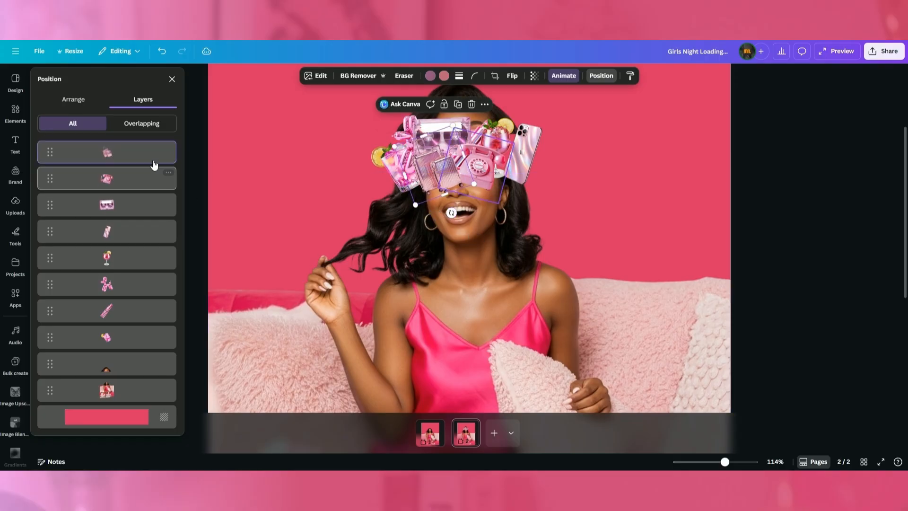
Select all the pink graphics and shrink the cluster to fit inside the gap between the two head pieces.
{"action": "left_click", "coordinate": [144, 341], "text": "shift"}
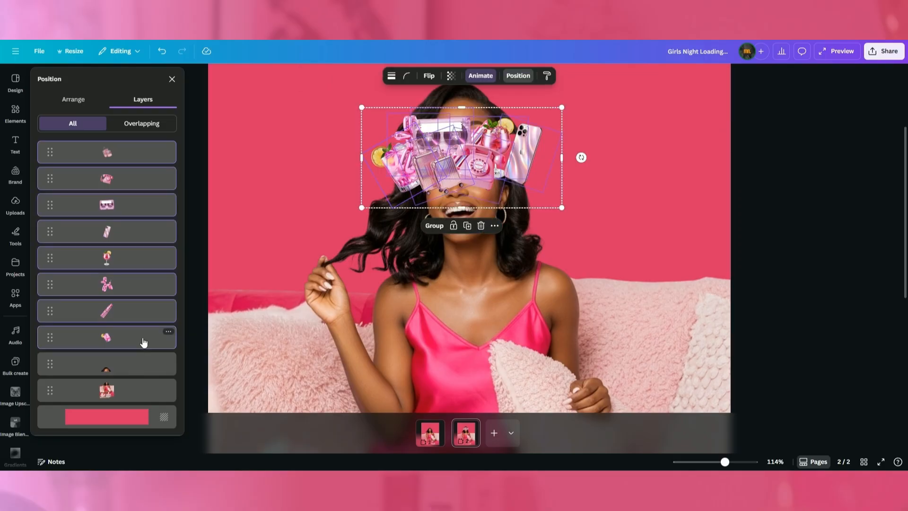
{"action": "left_click_drag", "start_coordinate": [563, 208], "coordinate": [500, 158]}
{"action": "left_click", "coordinate": [620, 158]}
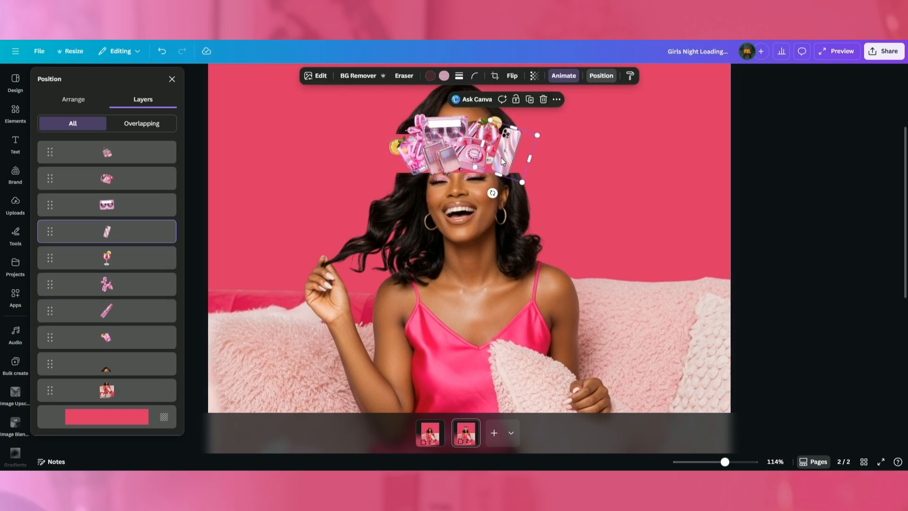
{"action": "left_click", "coordinate": [470, 157]}
{"action": "left_click", "coordinate": [812, 178]}
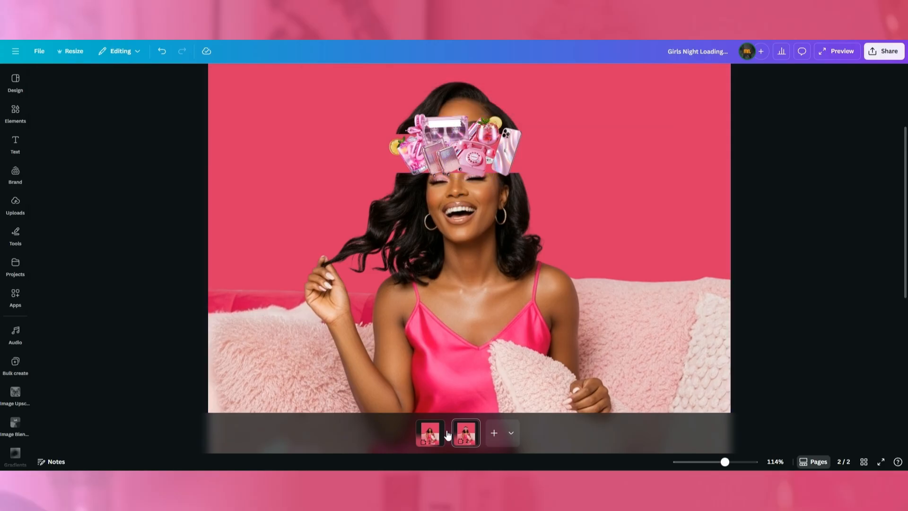
Add a Match & Move transition between the two pages with a duration of 1.2 seconds.
{"action": "mouse_move", "coordinate": [449, 433]}
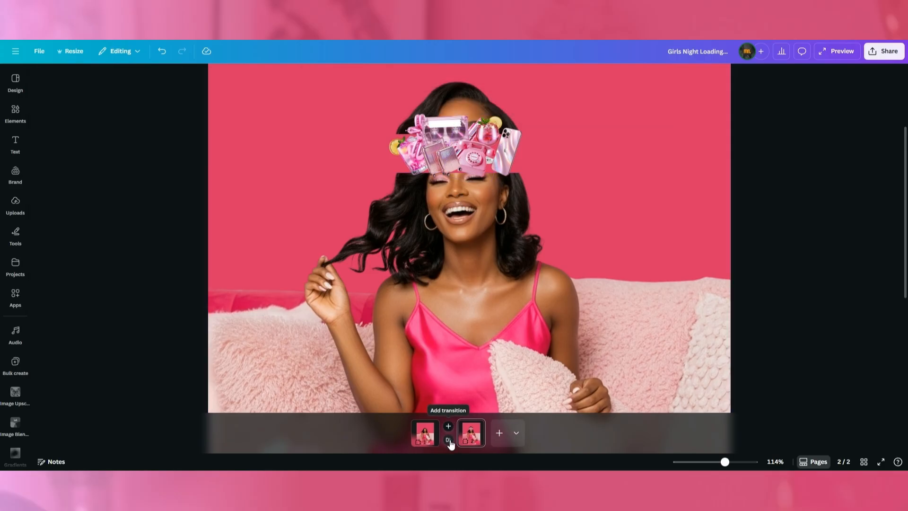
{"action": "left_click", "coordinate": [449, 441]}
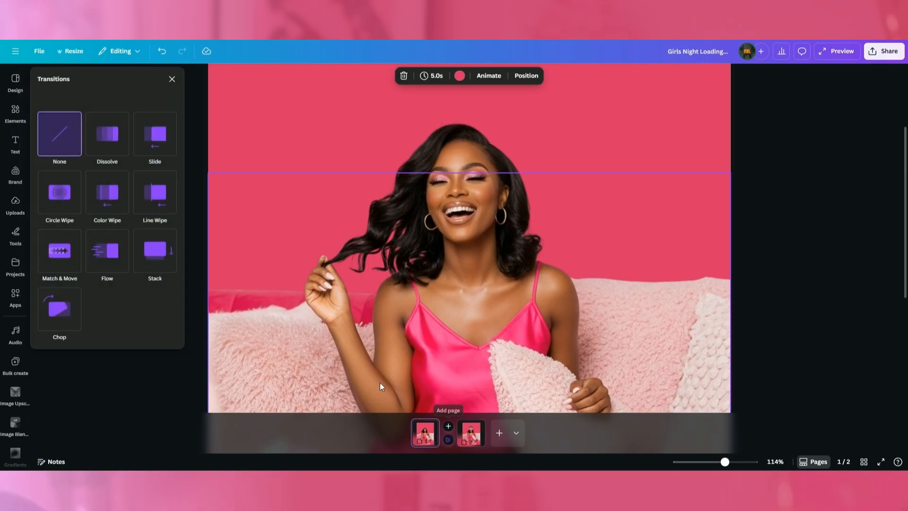
{"action": "left_click", "coordinate": [69, 270]}
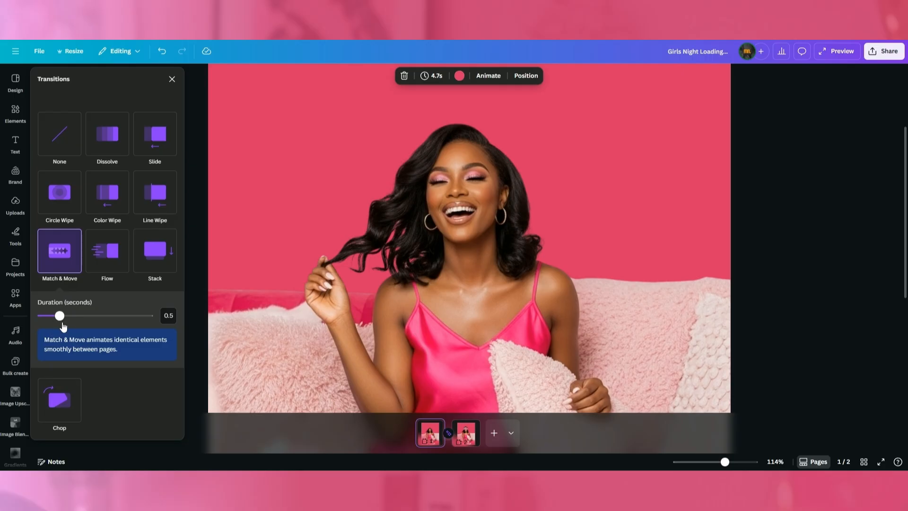
{"action": "left_click_drag", "start_coordinate": [59, 316], "coordinate": [81, 315]}
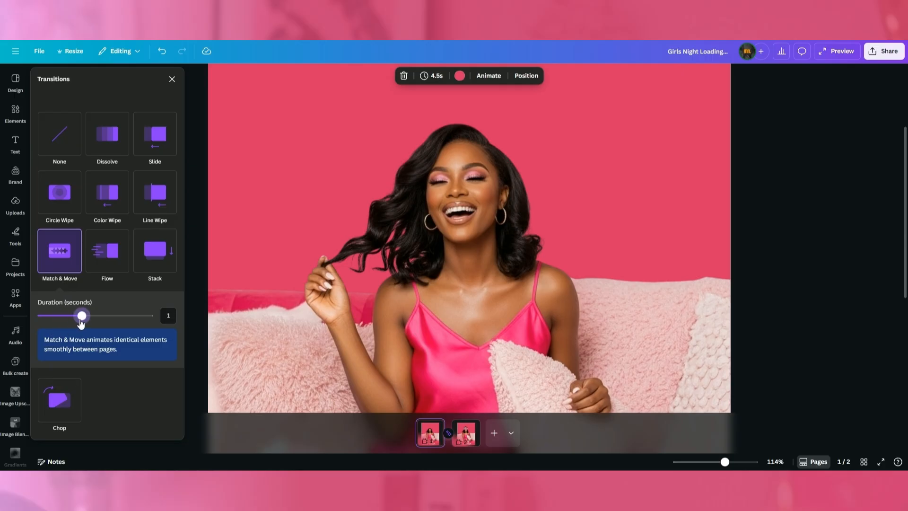
Set the first page's timing to 1.2 seconds without applying it to all pages.
{"action": "left_click", "coordinate": [432, 78]}
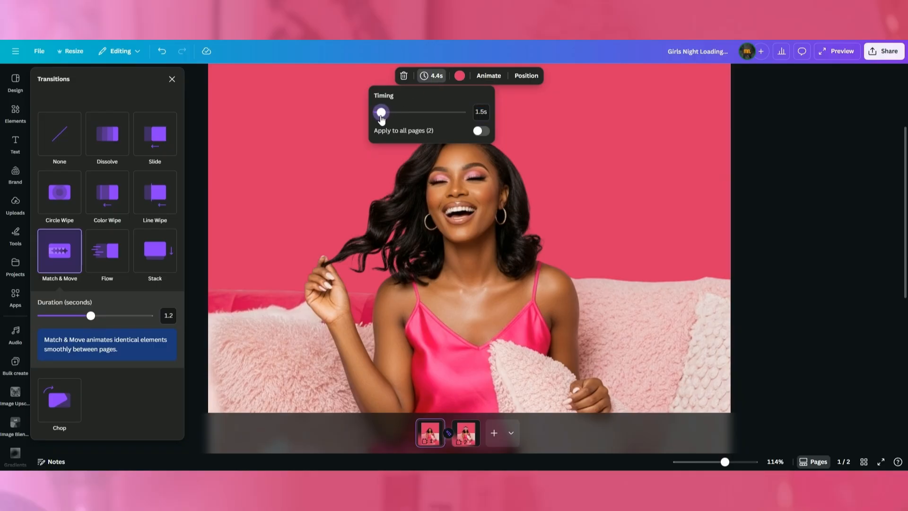
{"action": "left_click", "coordinate": [484, 111]}
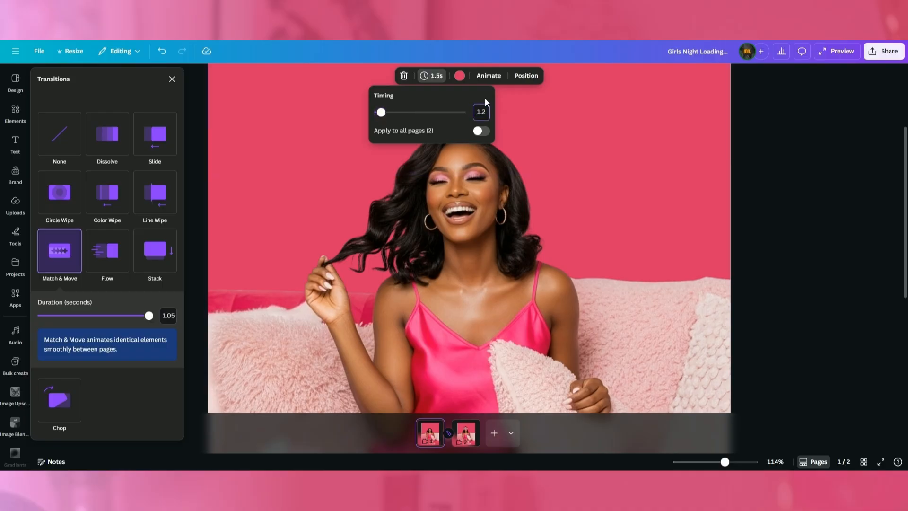
{"action": "left_click", "coordinate": [828, 139]}
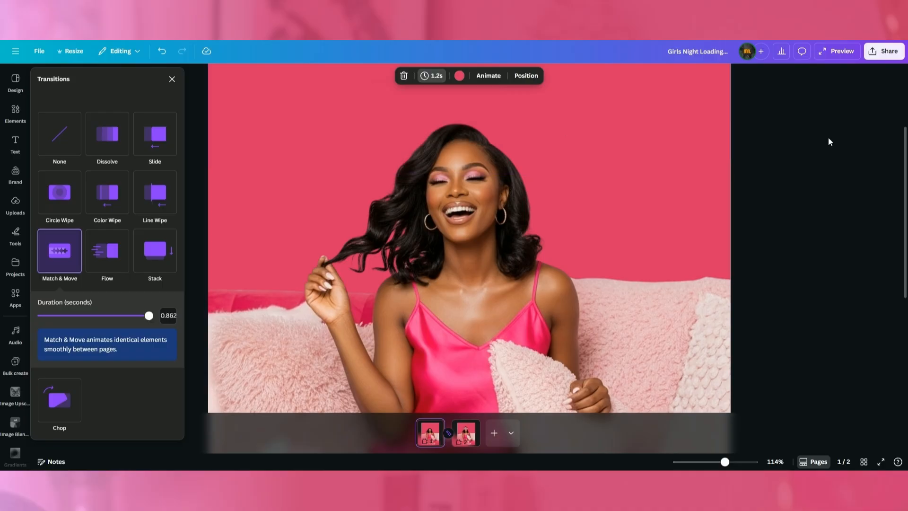
Preview the two-page animation to check how the head opens and the graphics emerge.
{"action": "left_click_drag", "start_coordinate": [725, 462], "coordinate": [709, 466]}
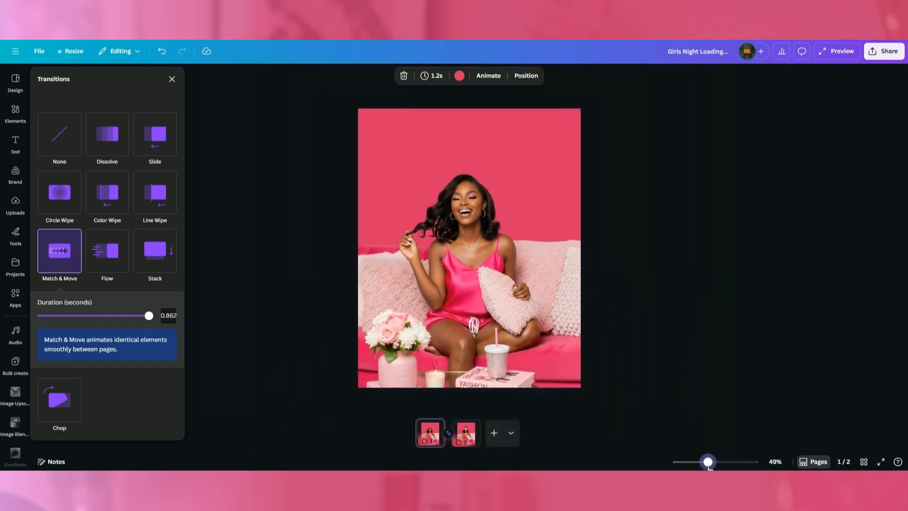
{"action": "left_click", "coordinate": [706, 362]}
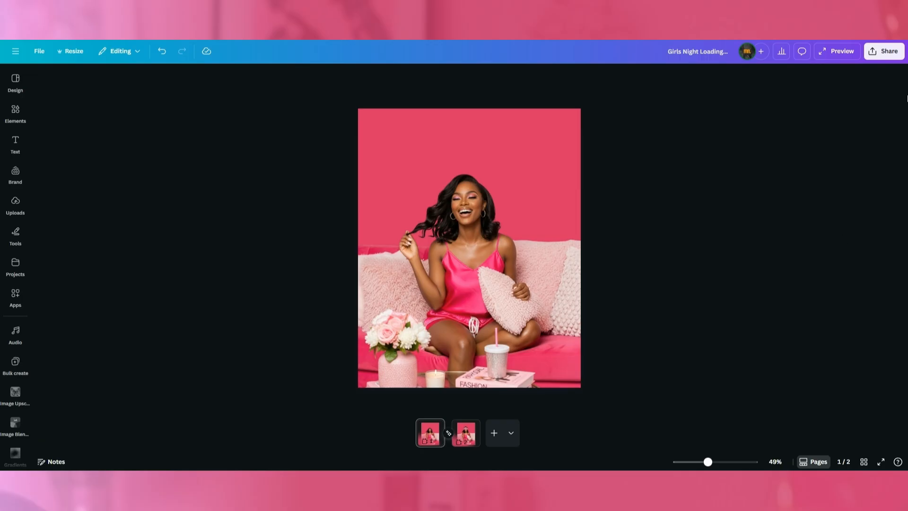
{"action": "left_click", "coordinate": [844, 52]}
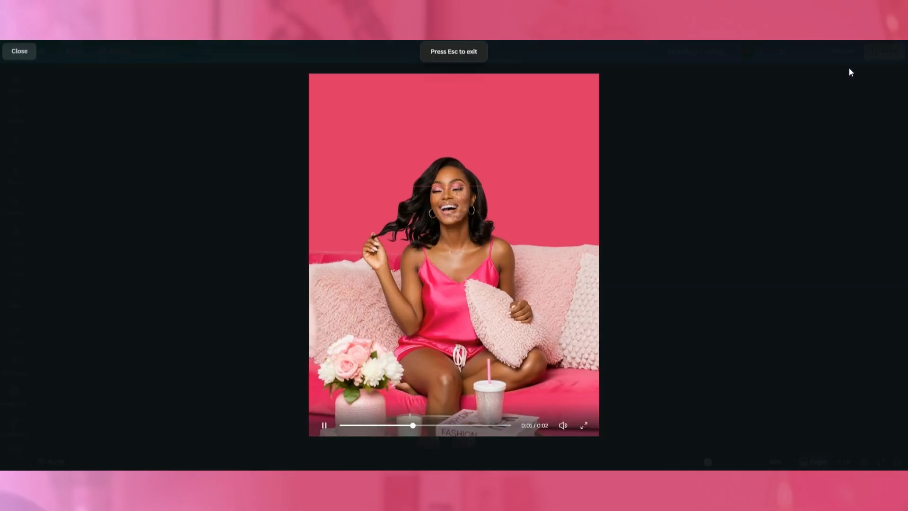